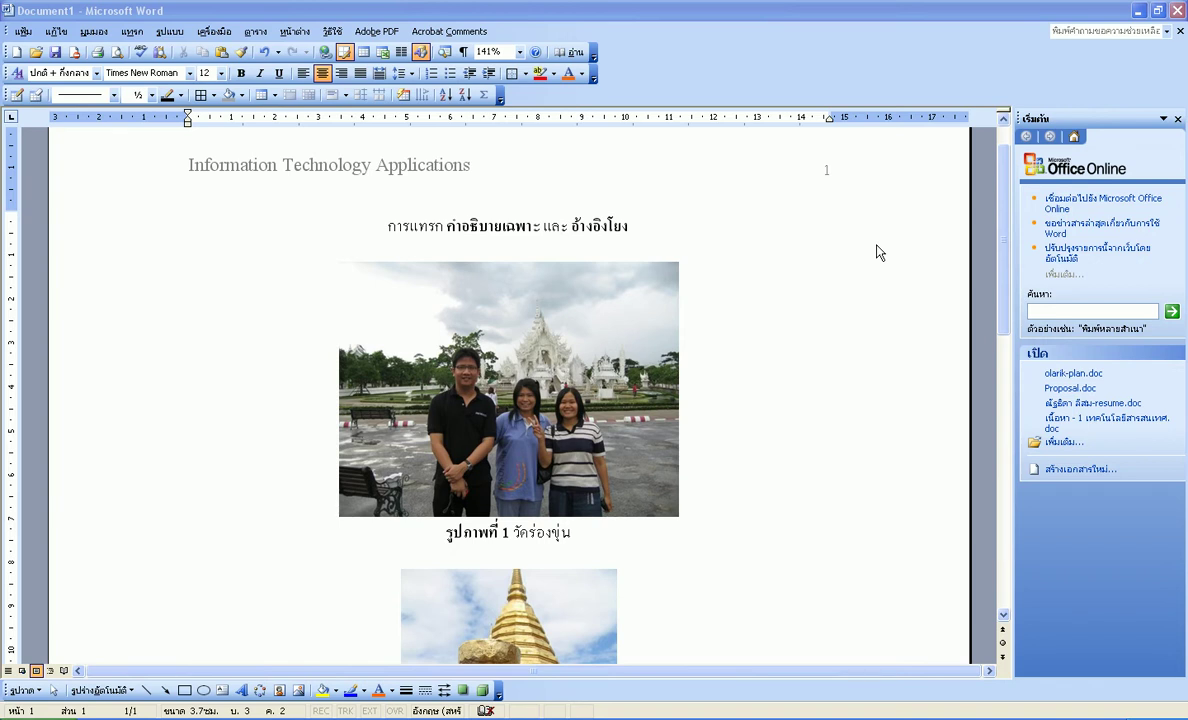
Add an empty line below the first caption for the new photo
left_click(518, 531)
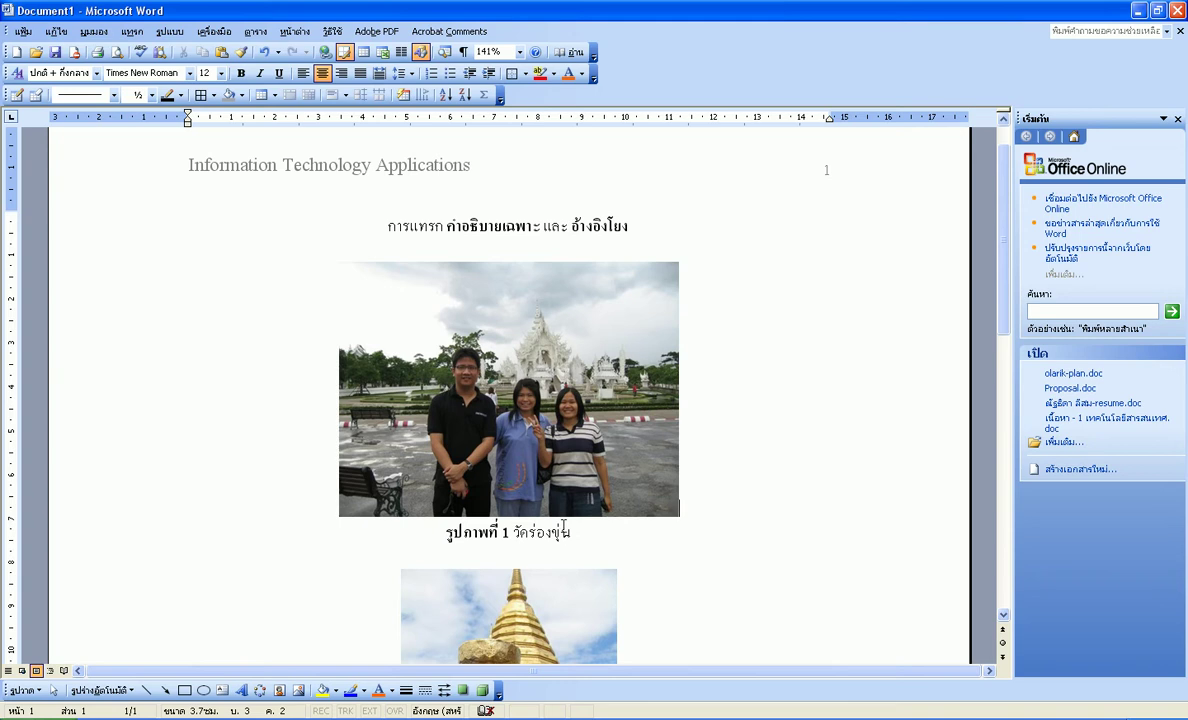
scroll(563, 528, "down", 2)
scroll(562, 524, "down", 4)
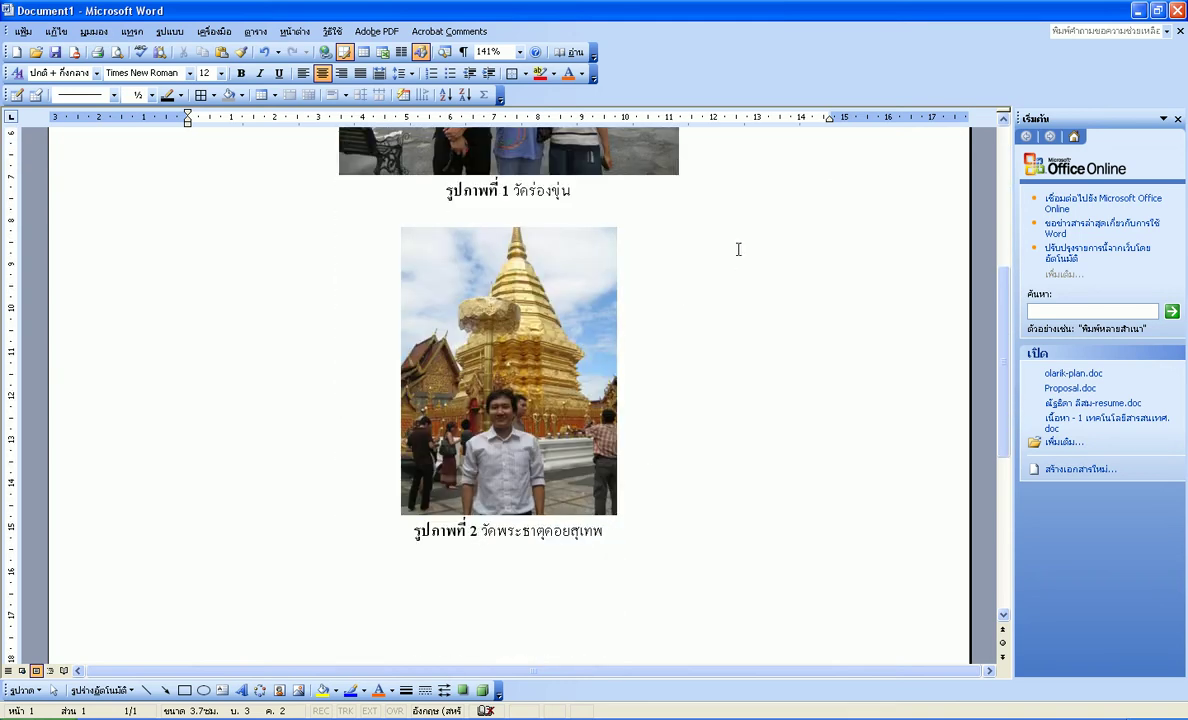
scroll(511, 352, "up", 4)
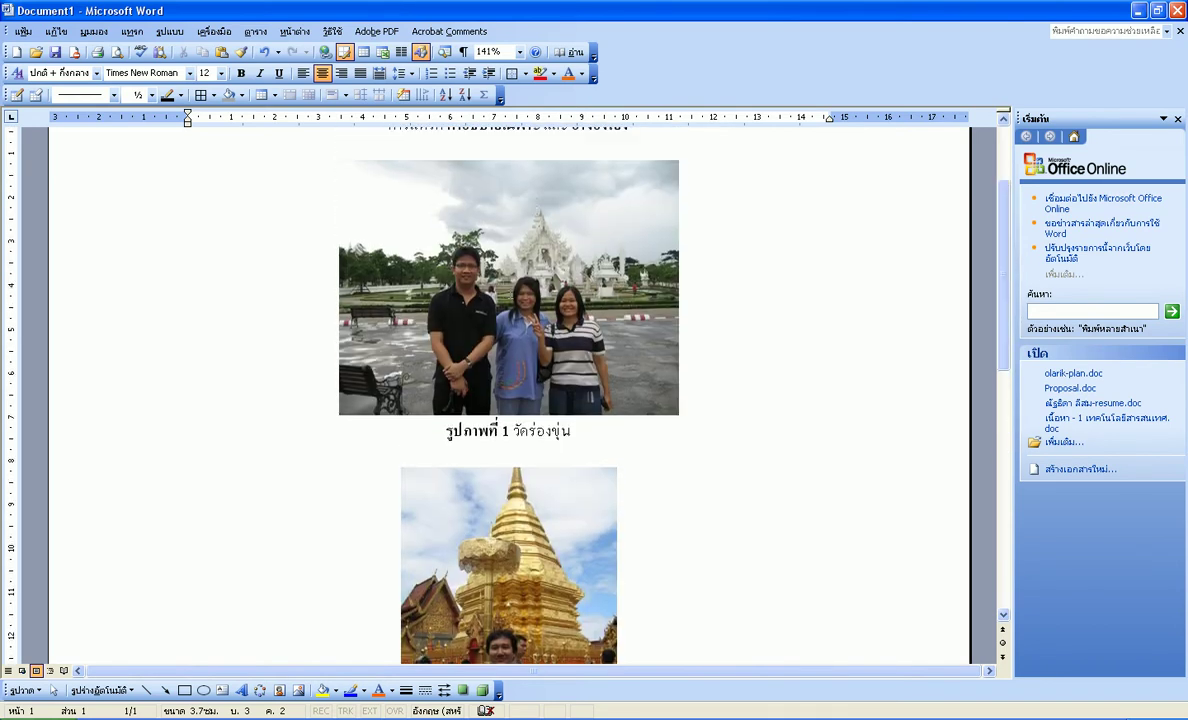
left_click(524, 452)
key("Return")
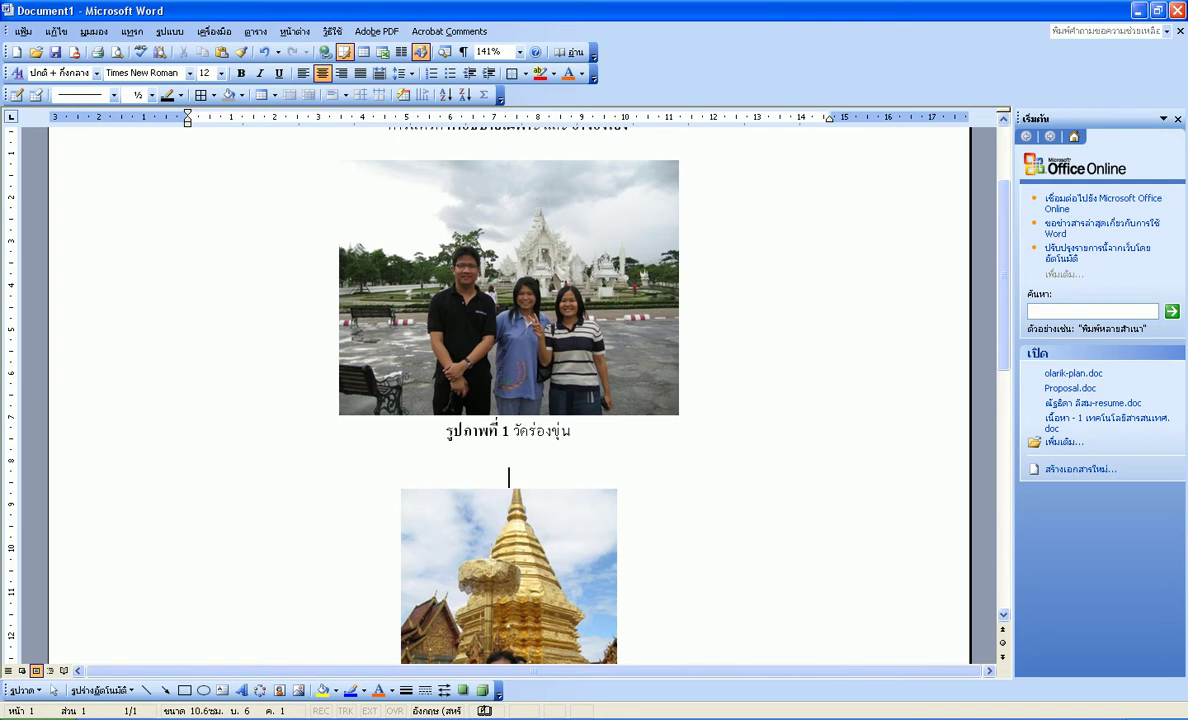
Insert the koi pond photo IMG_7681.JPG there and shrink it smaller
left_click(133, 31)
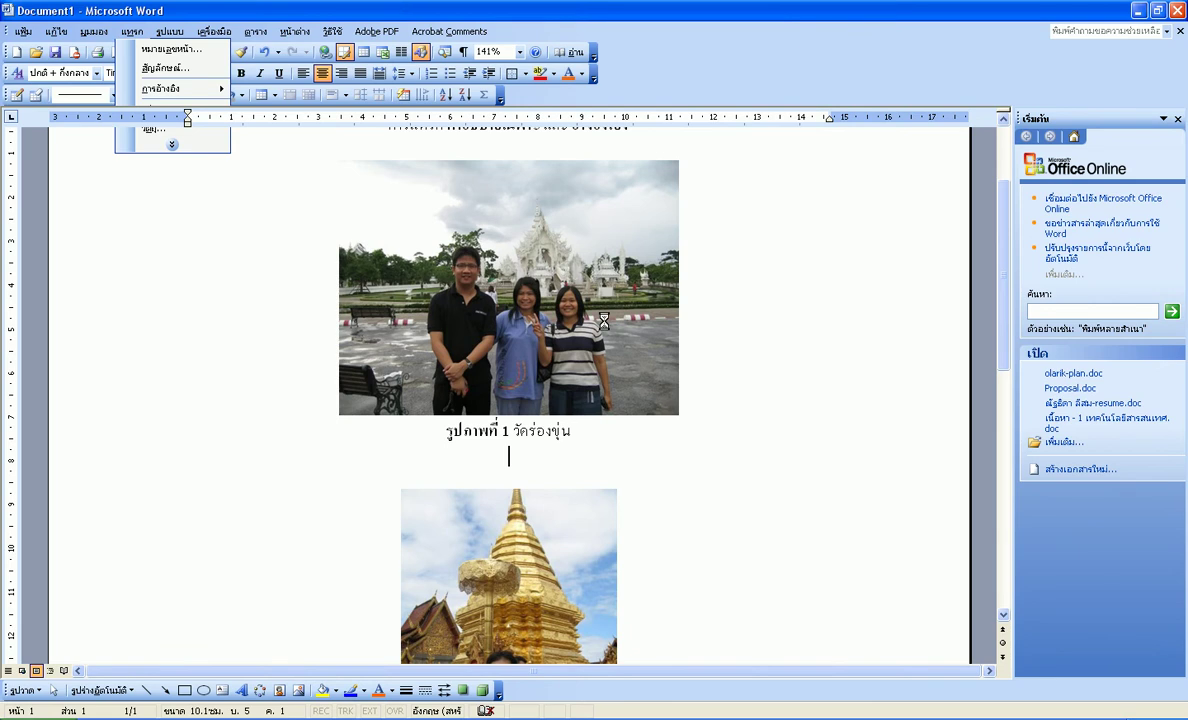
double_click(651, 398)
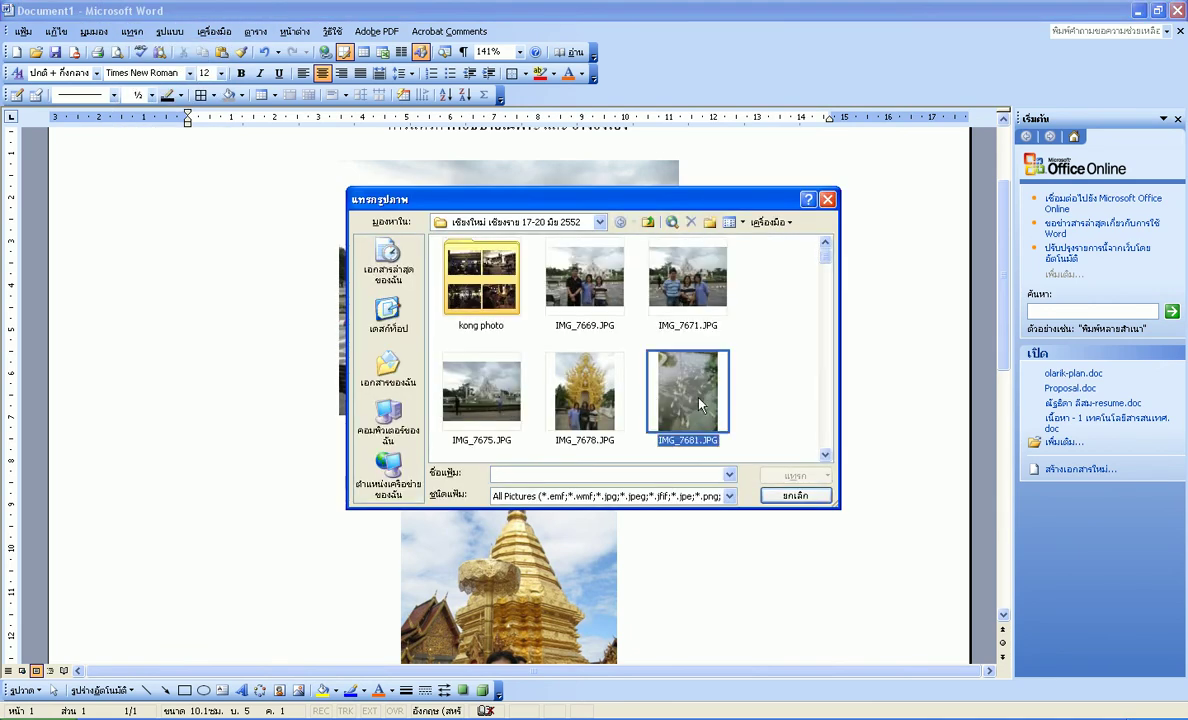
left_click(530, 440)
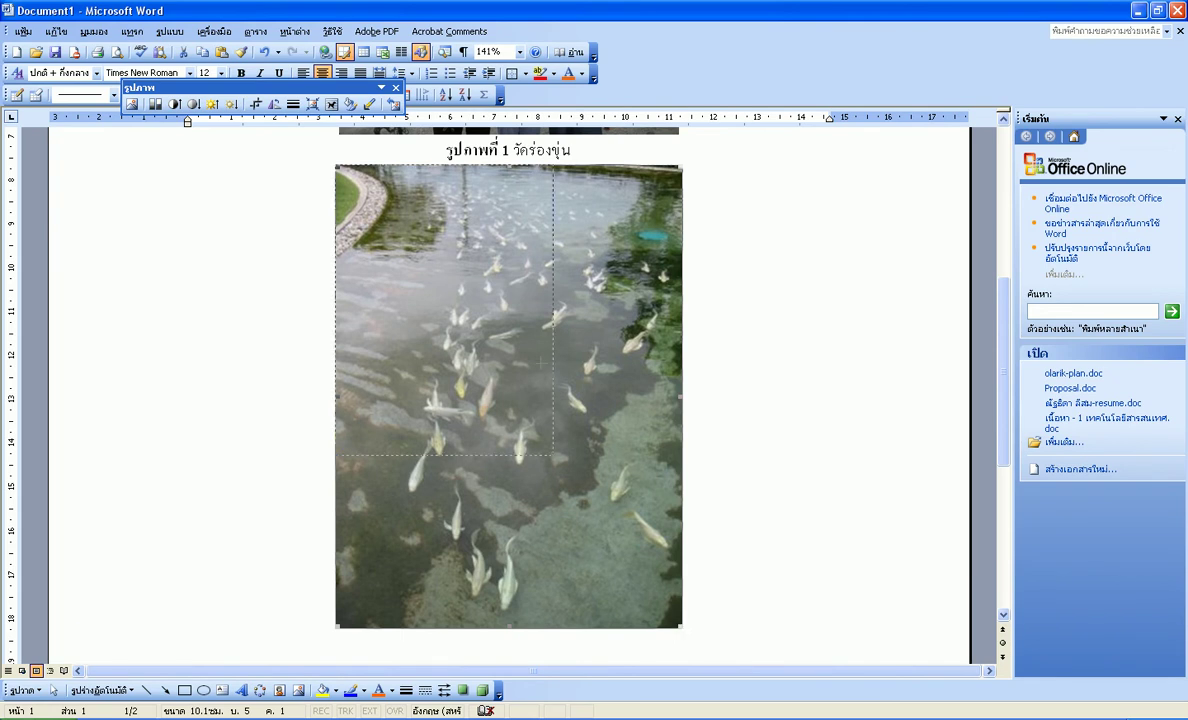
left_click_drag(553, 455, 532, 427)
left_click(671, 325)
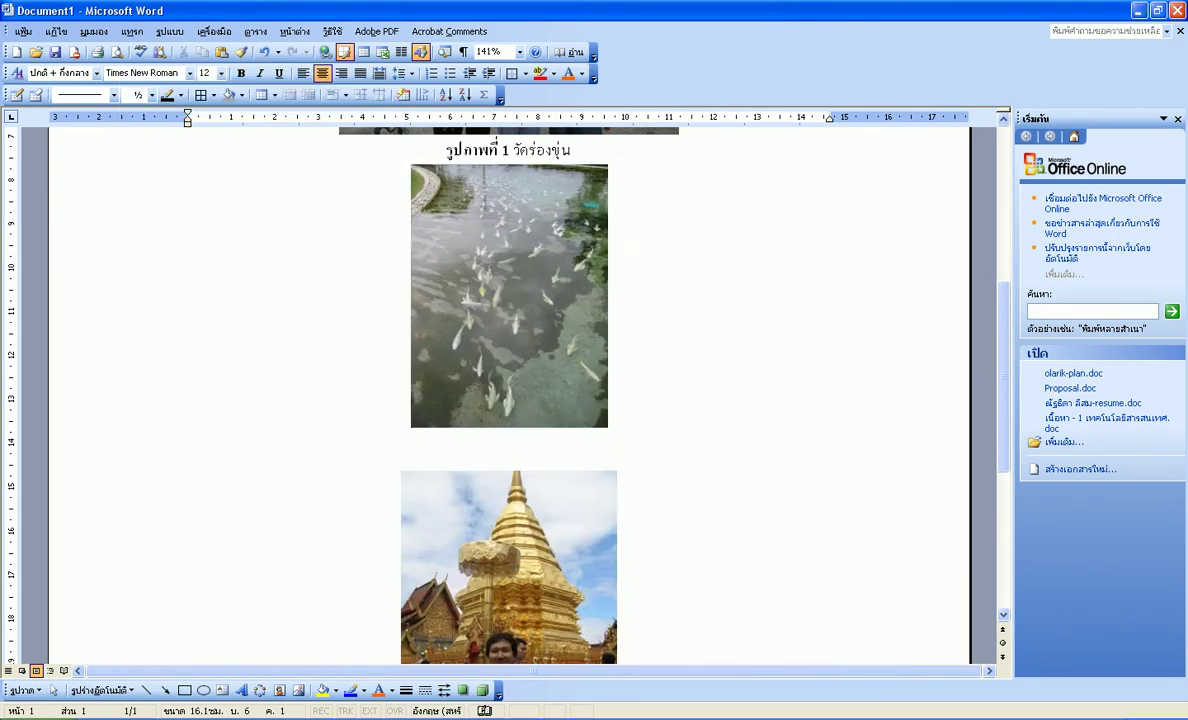
Type the caption 'รูปภาพที่ 2 ปลา' below the koi photo, fixing the stray tone mark
key("grave")
type("รูปภาพท")
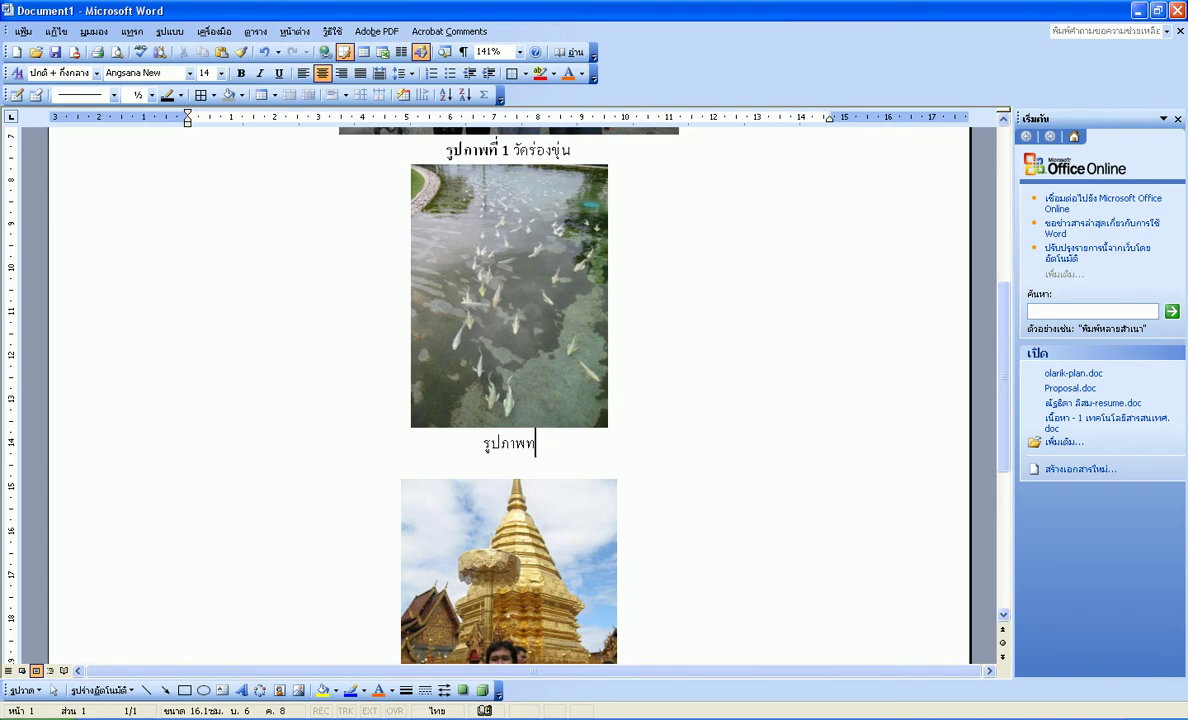
scroll(509, 212, "down", 3)
scroll(510, 212, "up", 3)
type("2")
type(" ปล่า")
key("BackSpace")
key("BackSpace")
type("า")
Make the 'รูปภาพที่ 2' label of the new caption bold
key("Left")
key("Left")
key("Left")
key("shift+Left")
key("shift+Left")
key("shift+Left")
key("shift+Left")
key("shift+Left")
key("shift+Left")
key("shift+Left")
key("shift+Left")
key("shift+Left")
key("shift+Left")
key("ctrl+b")
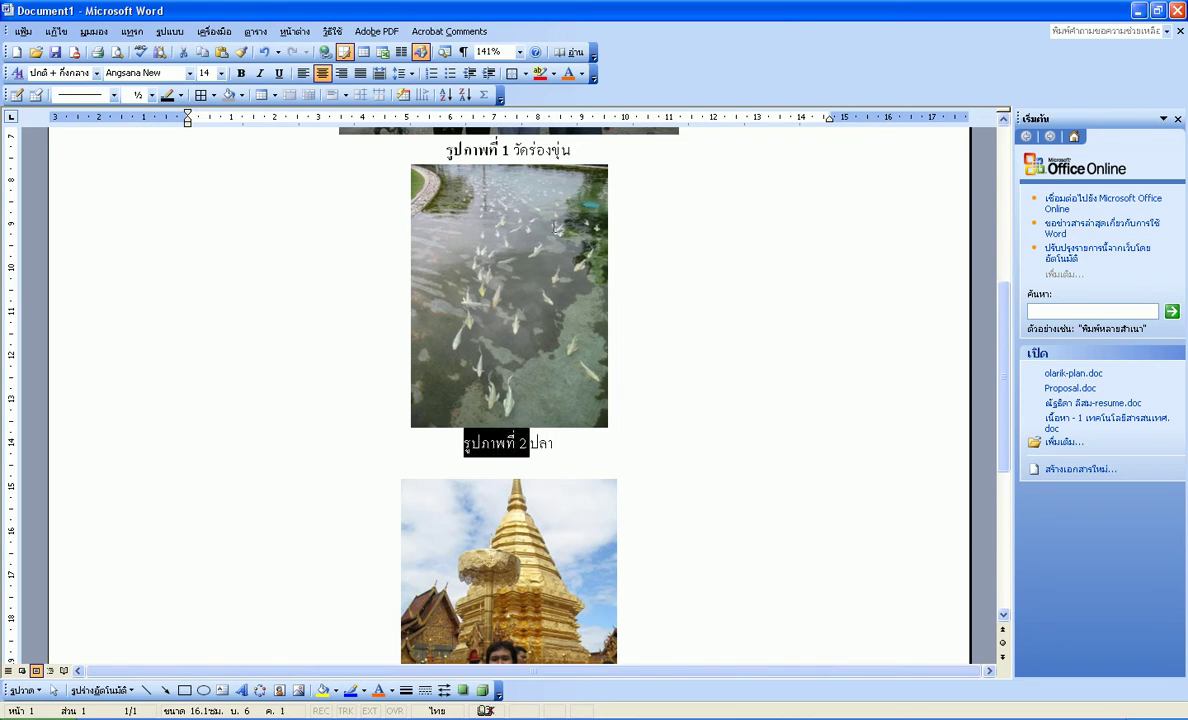
left_click(590, 451)
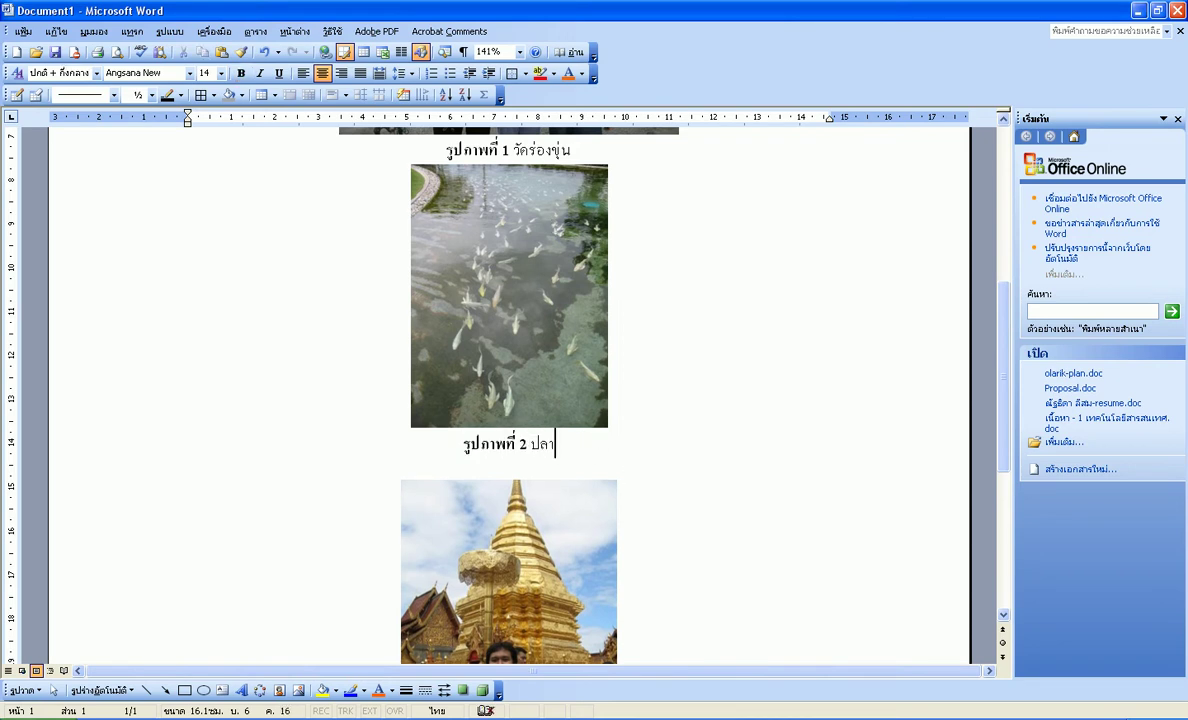
left_click_drag(1003, 345, 972, 437)
Change the pagoda caption's figure number from 2 to 3, then scroll back to the top
left_click(479, 565)
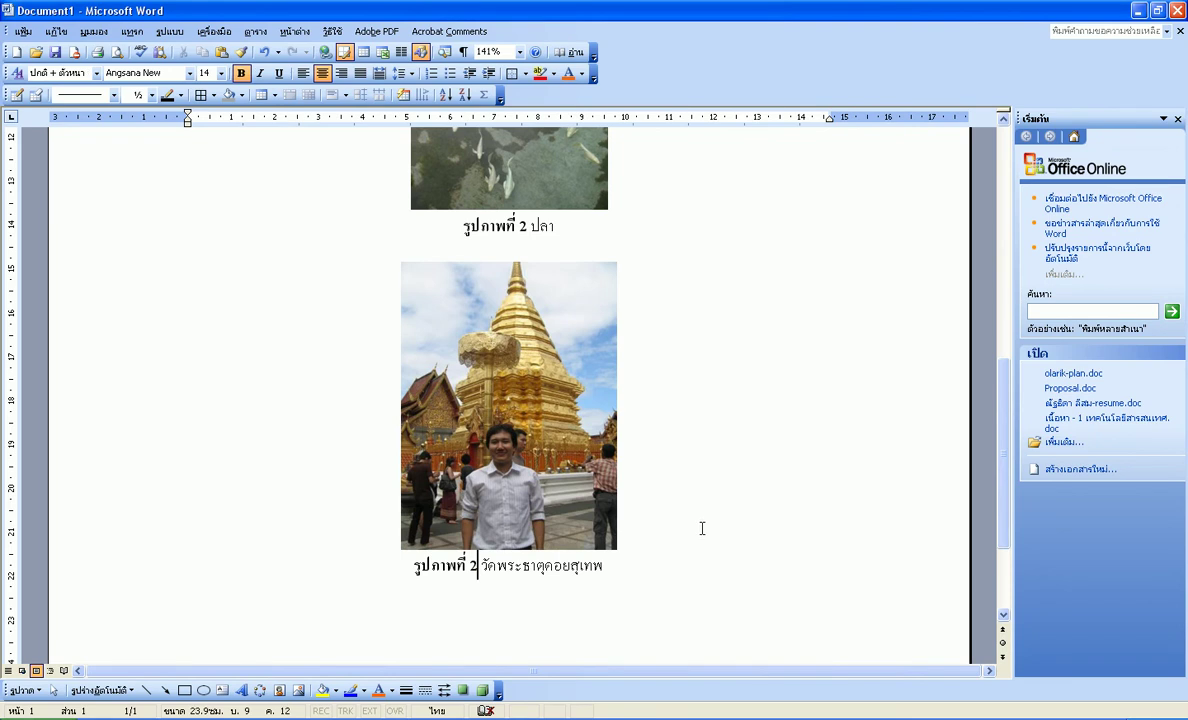
key("BackSpace")
type("3")
left_click_drag(1005, 416, 1000, 248)
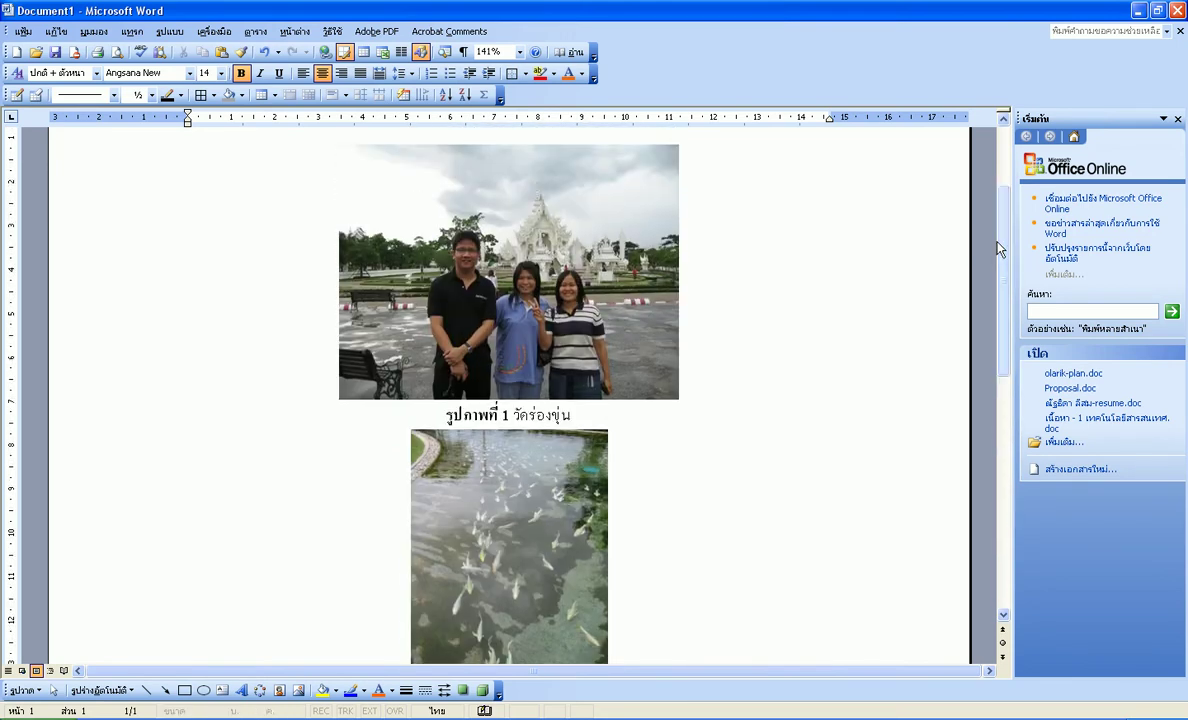
left_click_drag(1004, 246, 1000, 186)
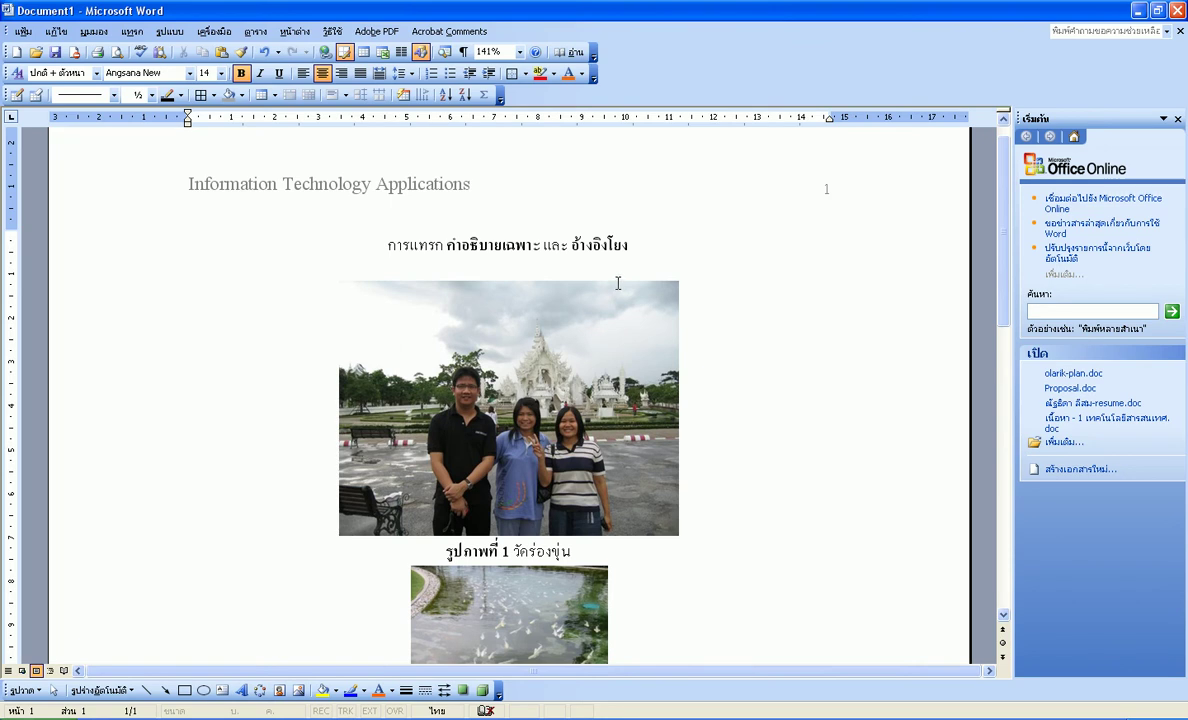
Delete the koi photo together with its caption
left_click(575, 551)
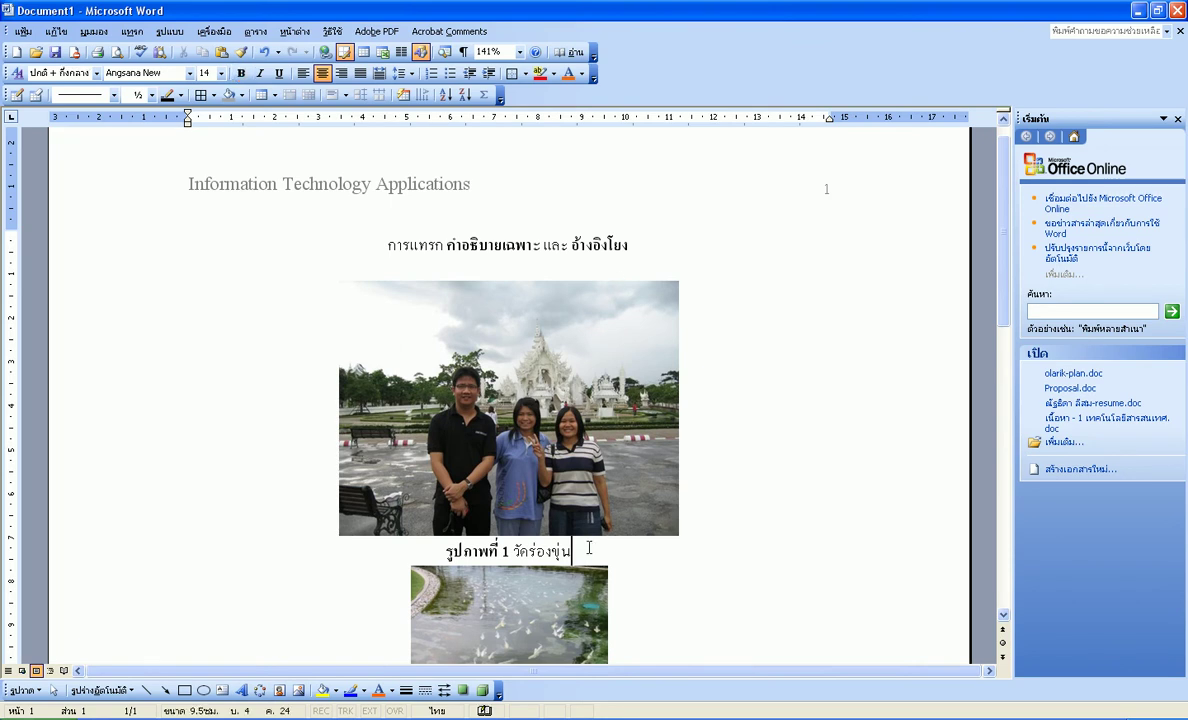
key("Return")
left_click_drag(575, 551, 448, 551)
scroll(450, 540, "down", 3)
scroll(500, 540, "down", 3)
left_click_drag(556, 532, 480, 460)
key("Delete")
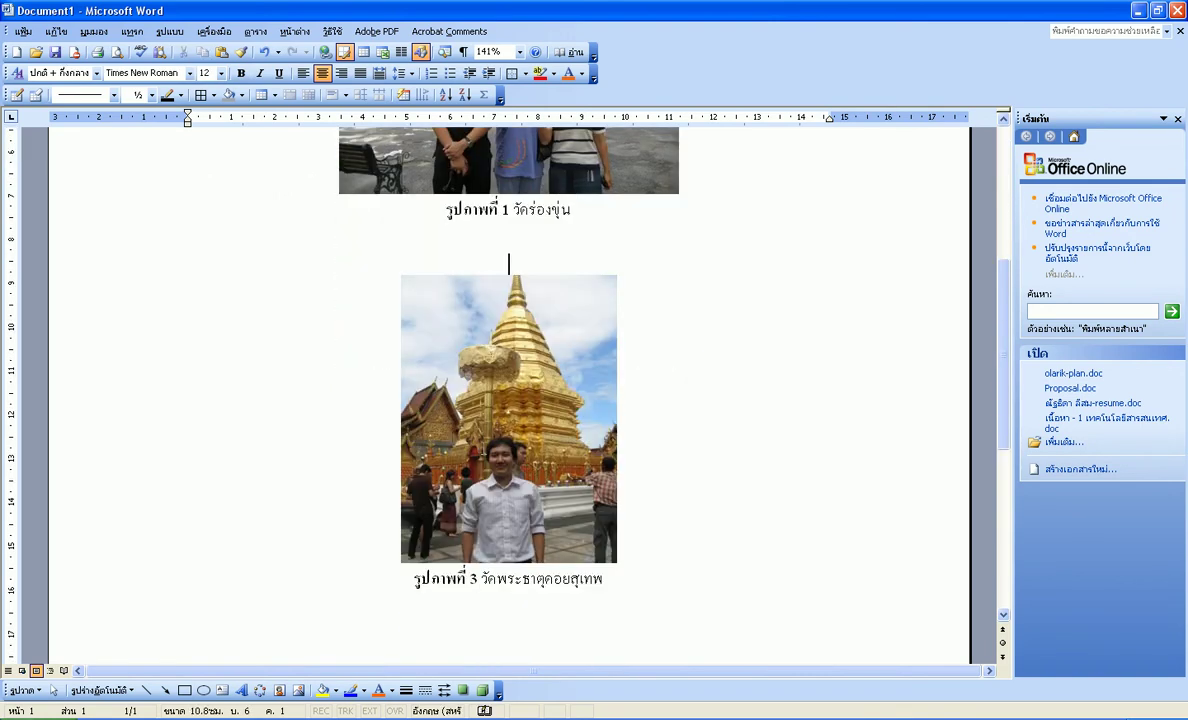
Delete the typed captions under the first temple photo and the pagoda photo
left_click_drag(578, 208, 445, 210)
key("Delete")
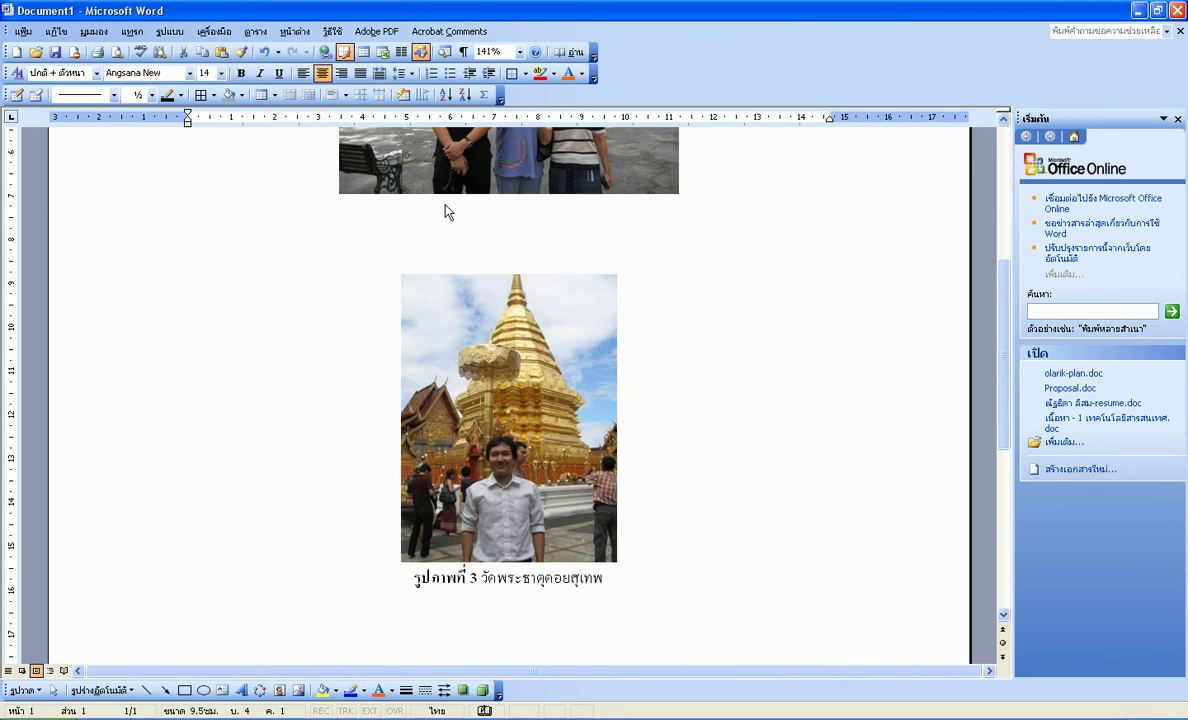
key("Delete")
left_click_drag(605, 550, 398, 552)
key("Delete")
scroll(395, 517, "up", 3)
left_click(494, 382)
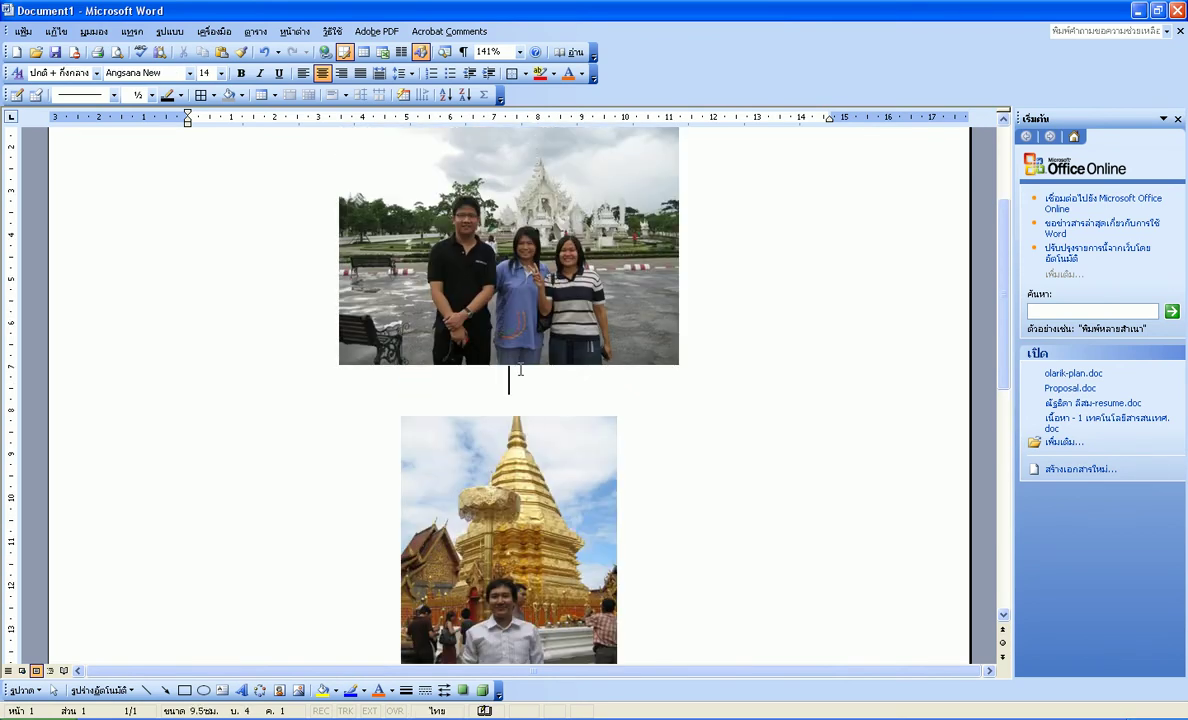
scroll(298, 163, "up", 3)
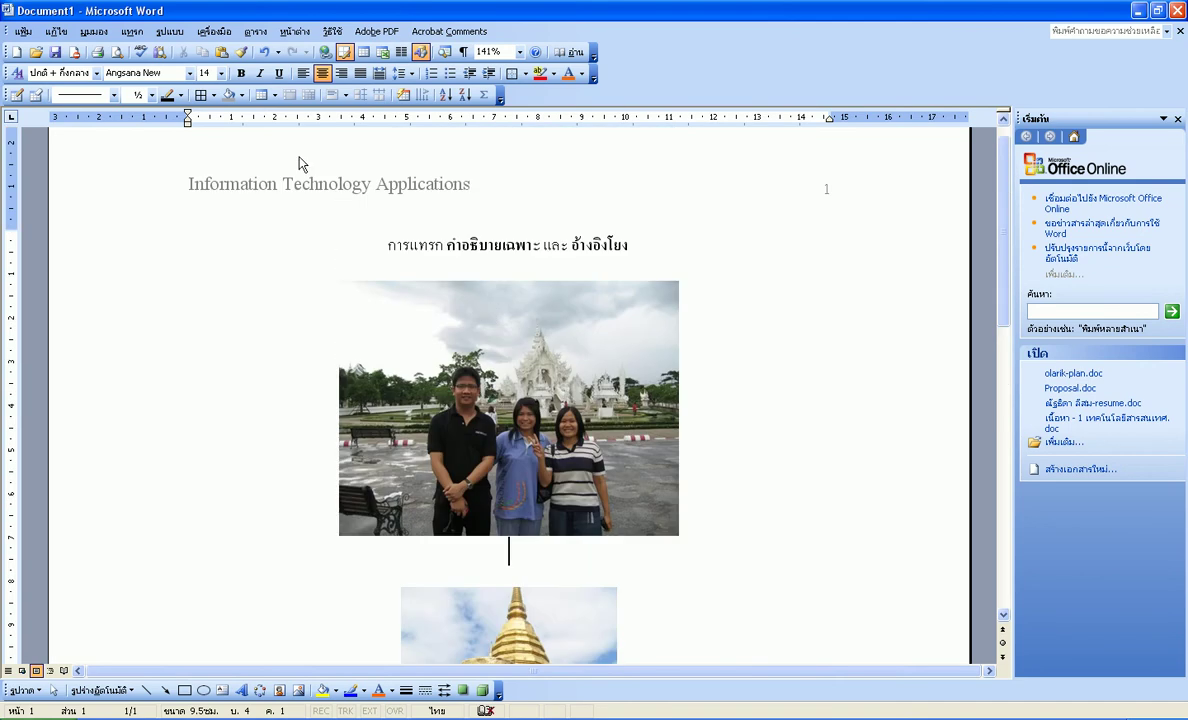
Open the Caption dialog for the first photo and keep รูปภาพ as the label
left_click(131, 32)
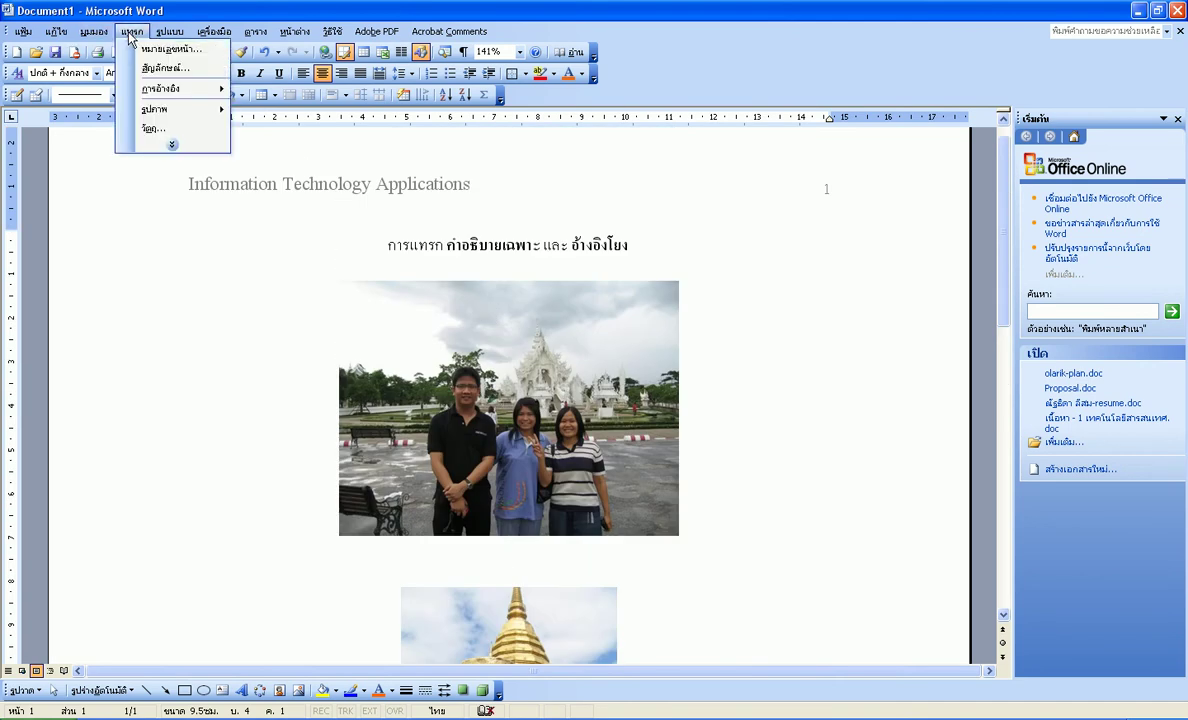
mouse_move(170, 88)
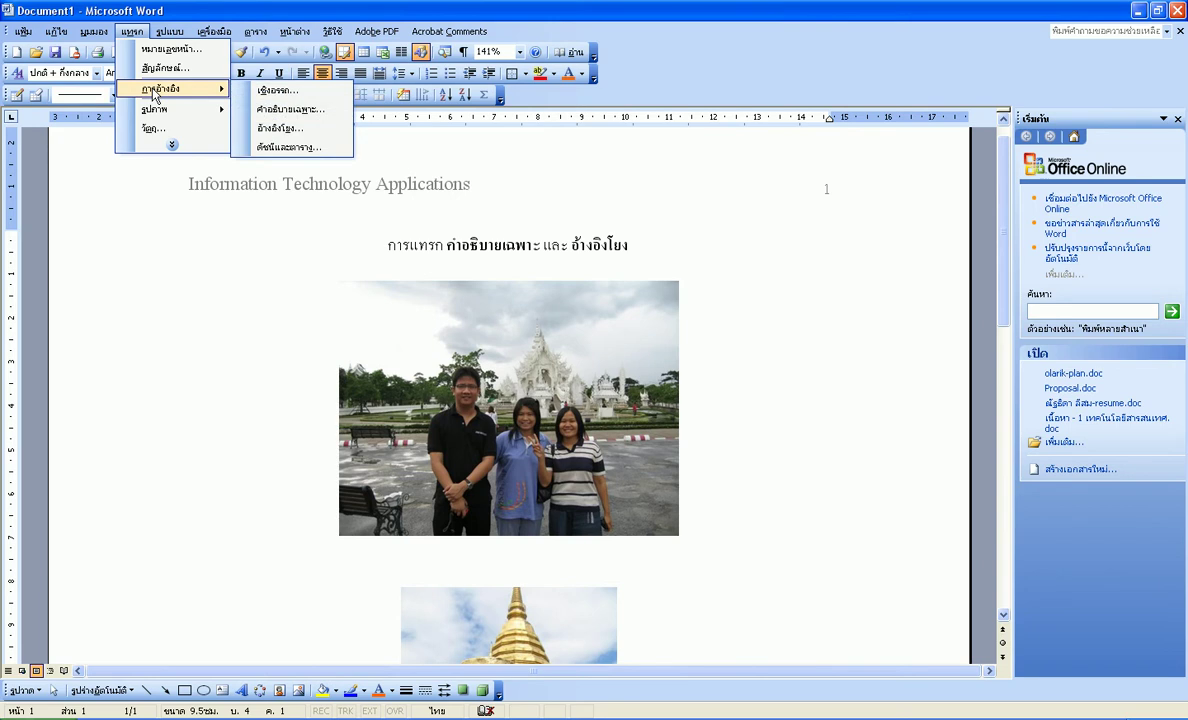
left_click(311, 119)
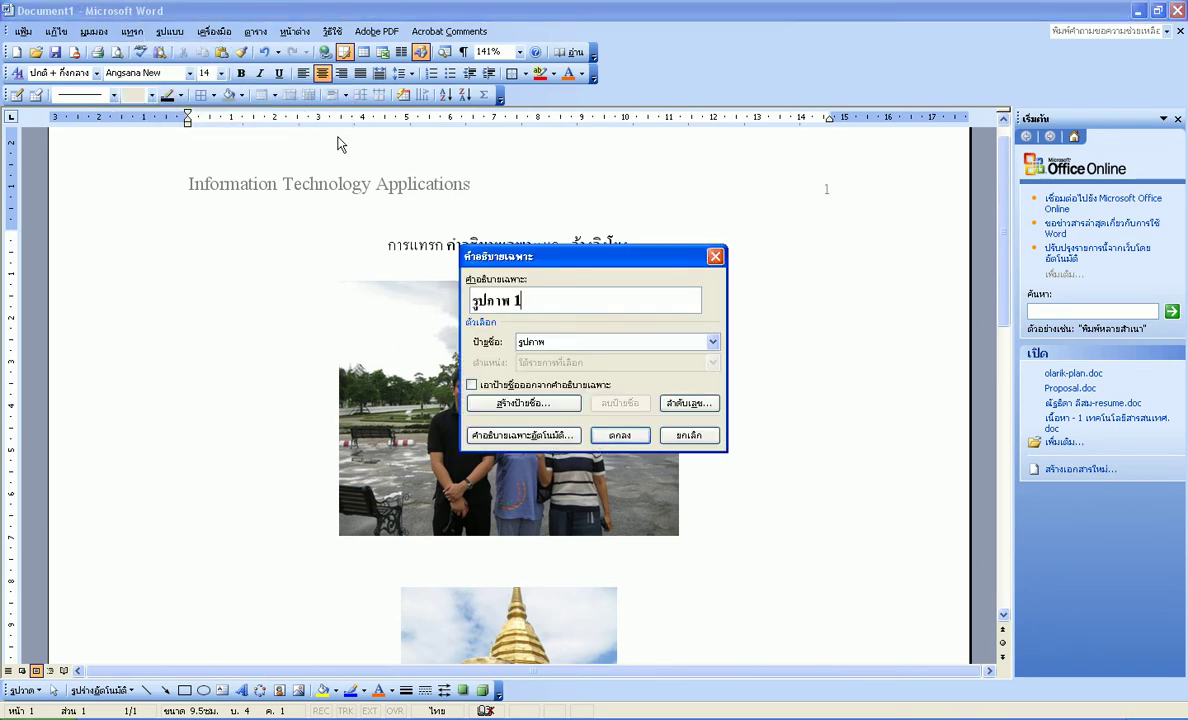
left_click_drag(571, 270, 725, 262)
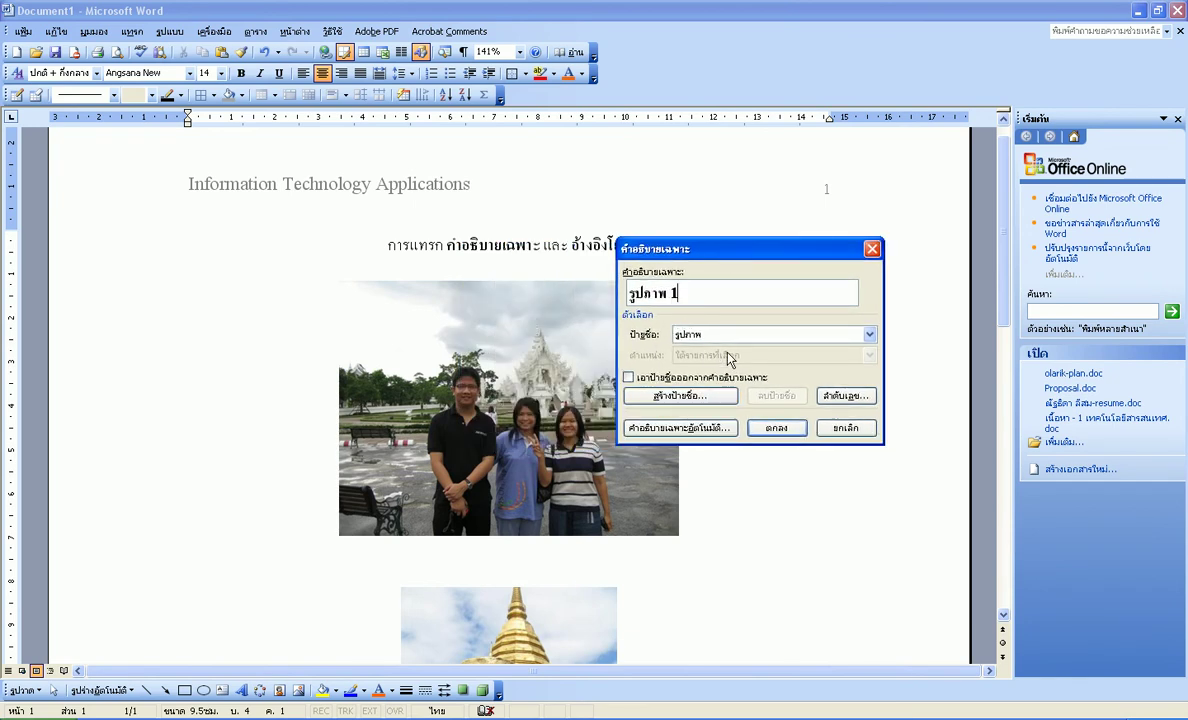
left_click(869, 334)
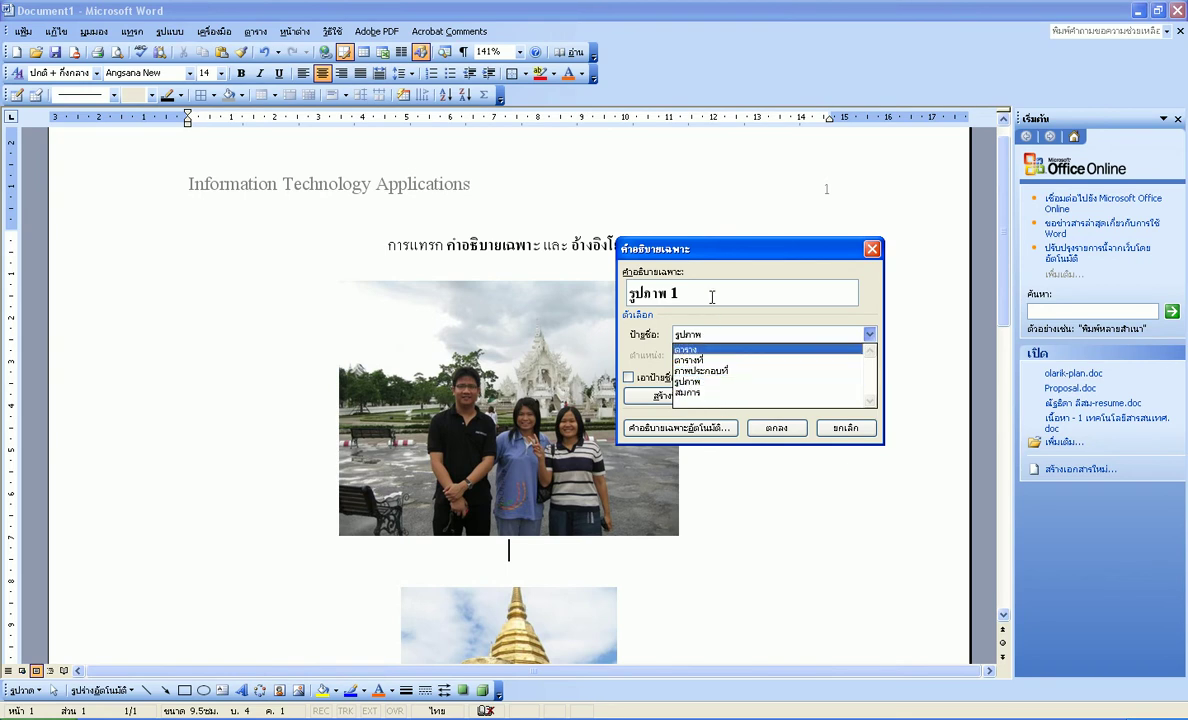
left_click(660, 283)
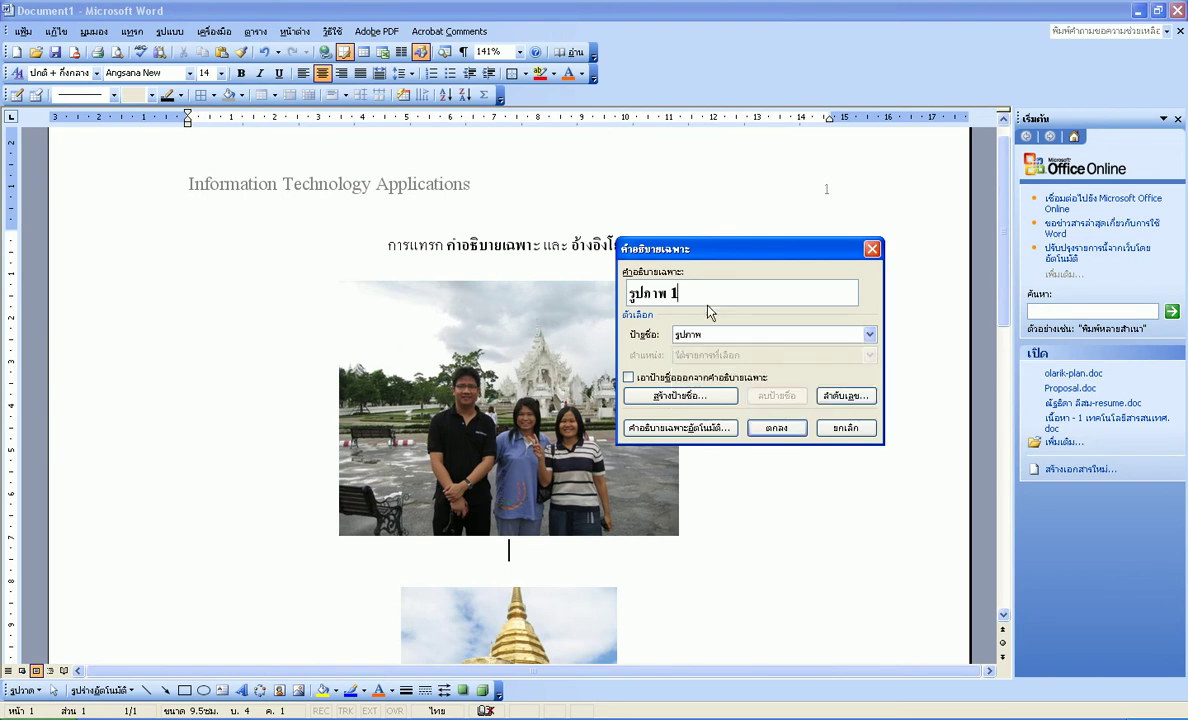
Cancel the New Label box, keep the รูปภาพ label, and insert caption 'รูปภาพ 1'
left_click(681, 403)
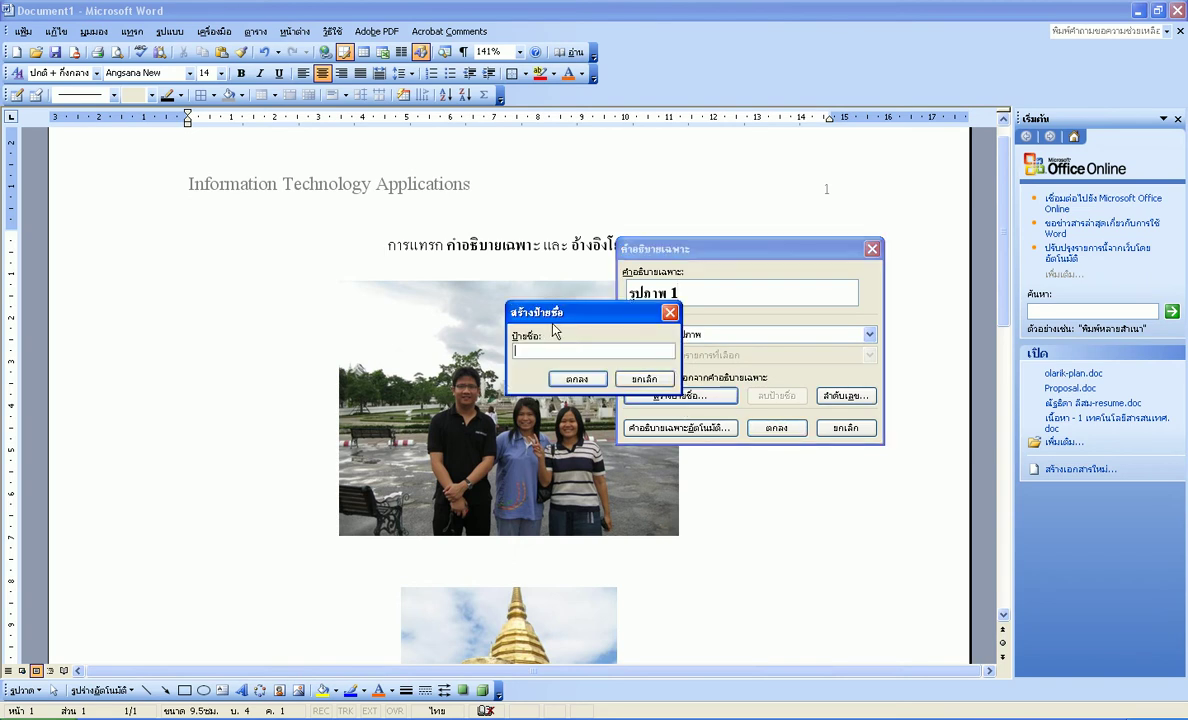
left_click_drag(528, 307, 393, 300)
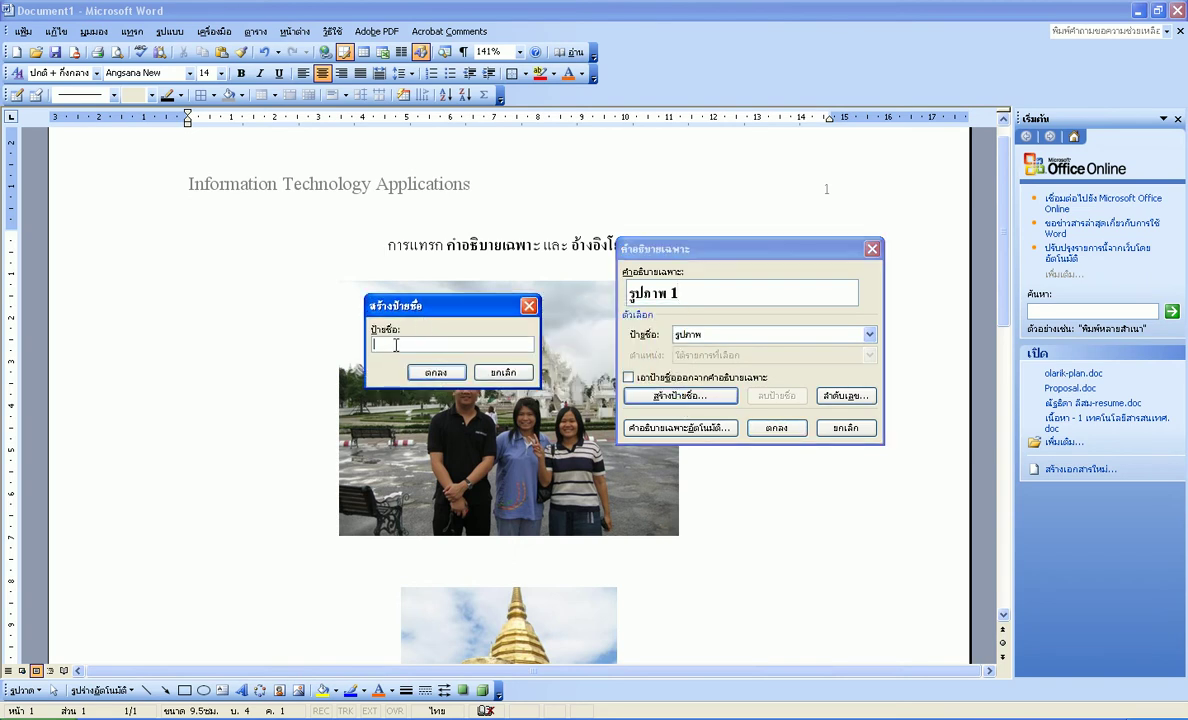
left_click(506, 376)
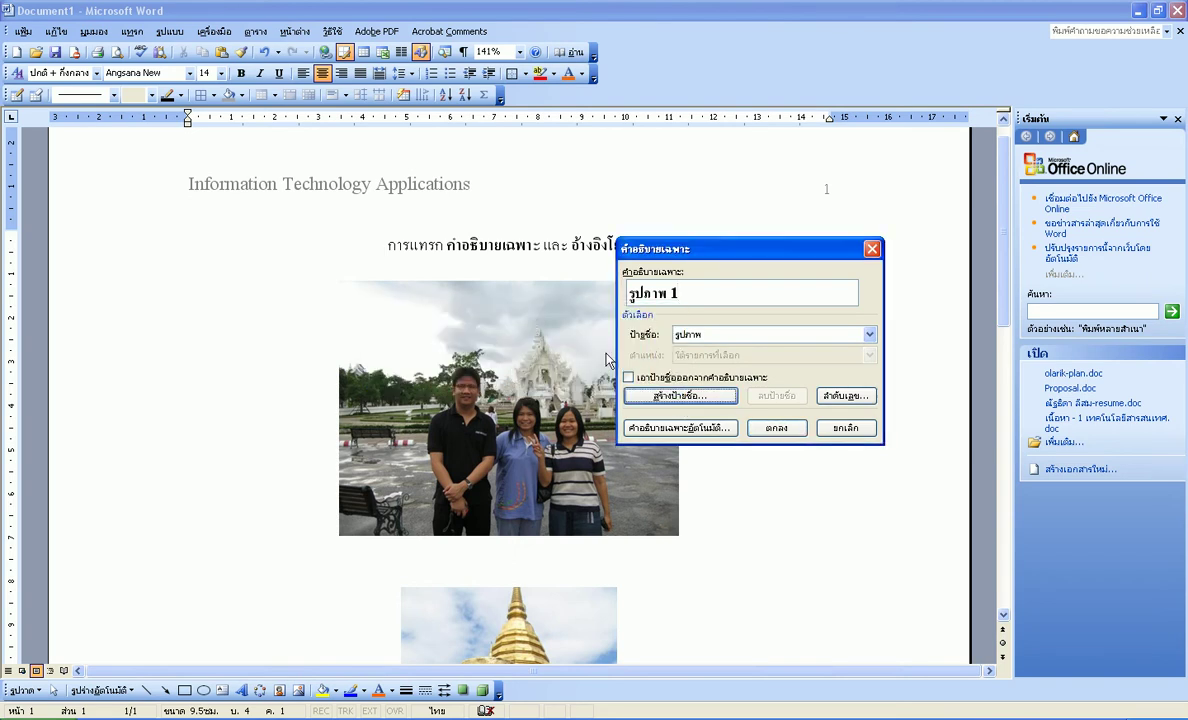
left_click(785, 336)
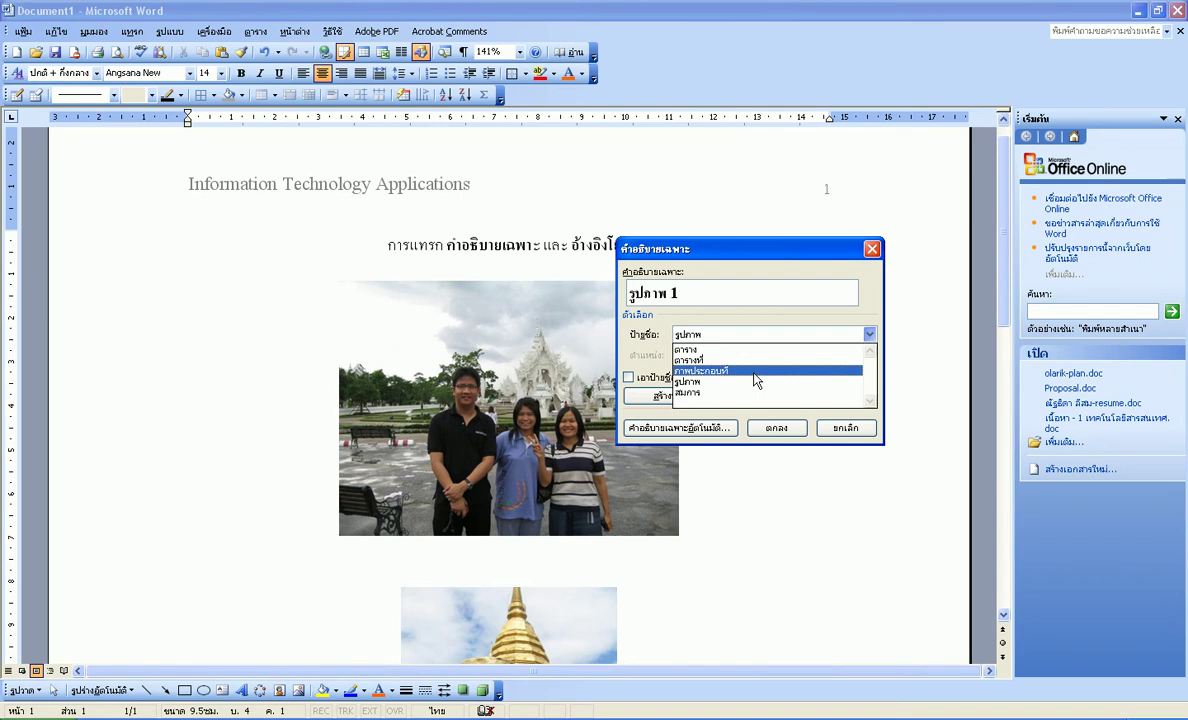
left_click(710, 298)
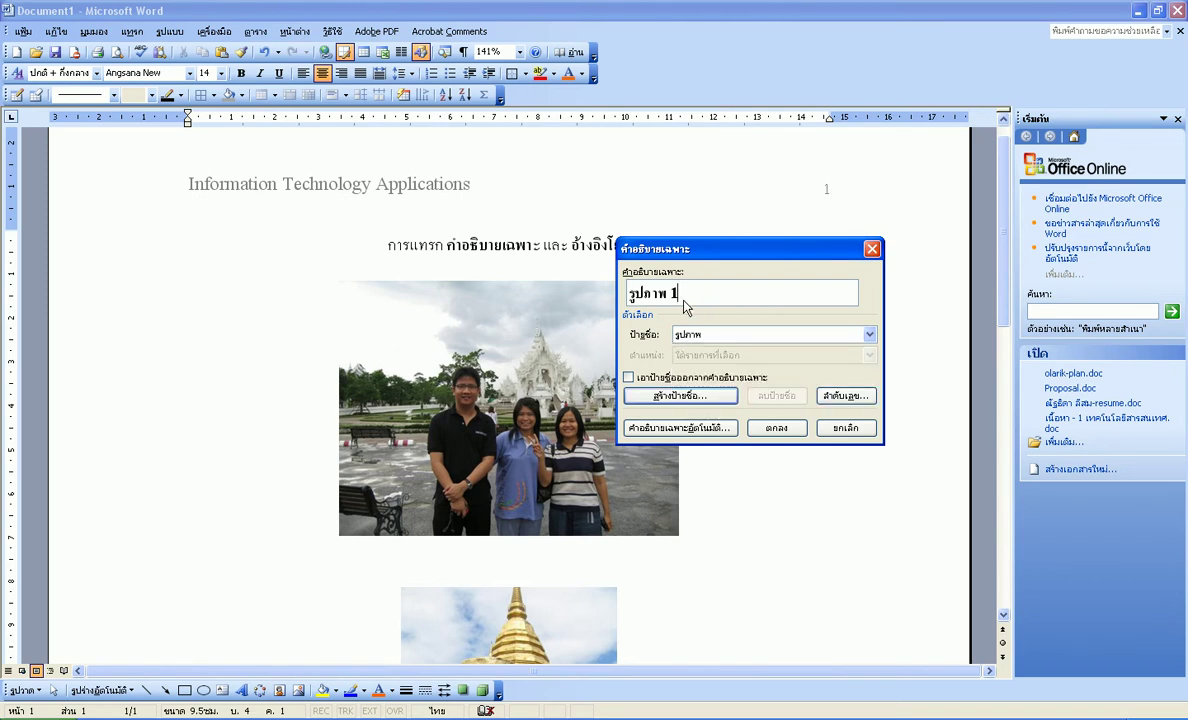
left_click(726, 337)
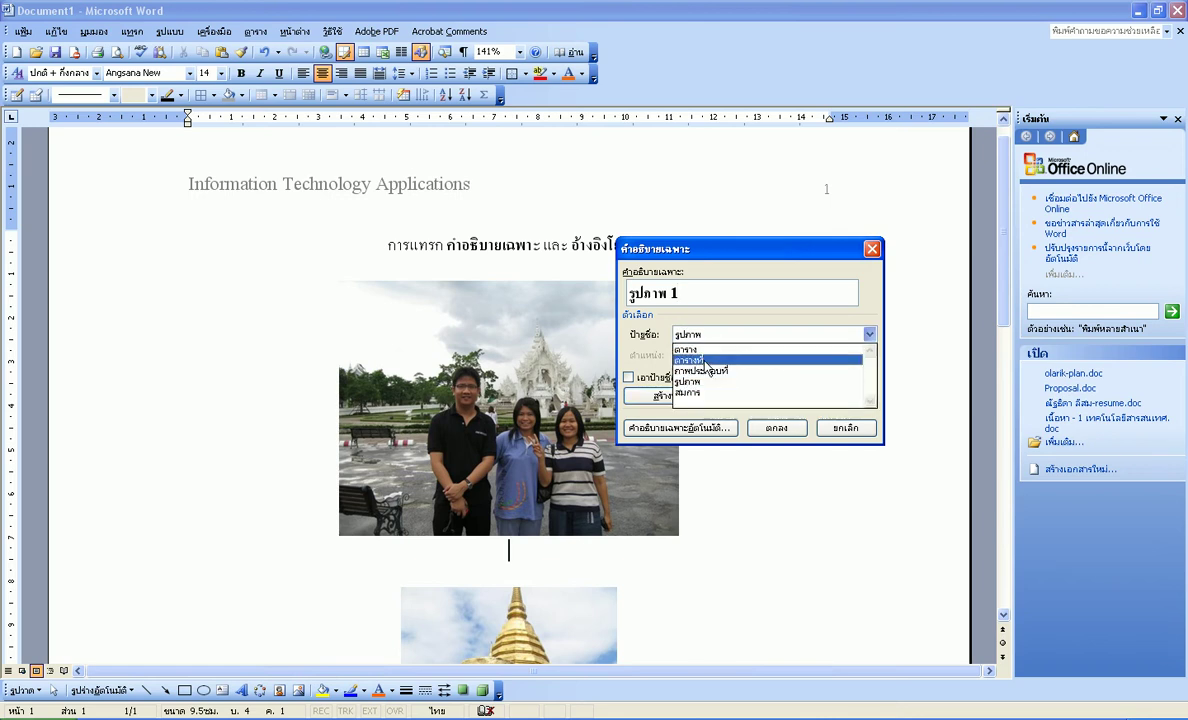
left_click(712, 381)
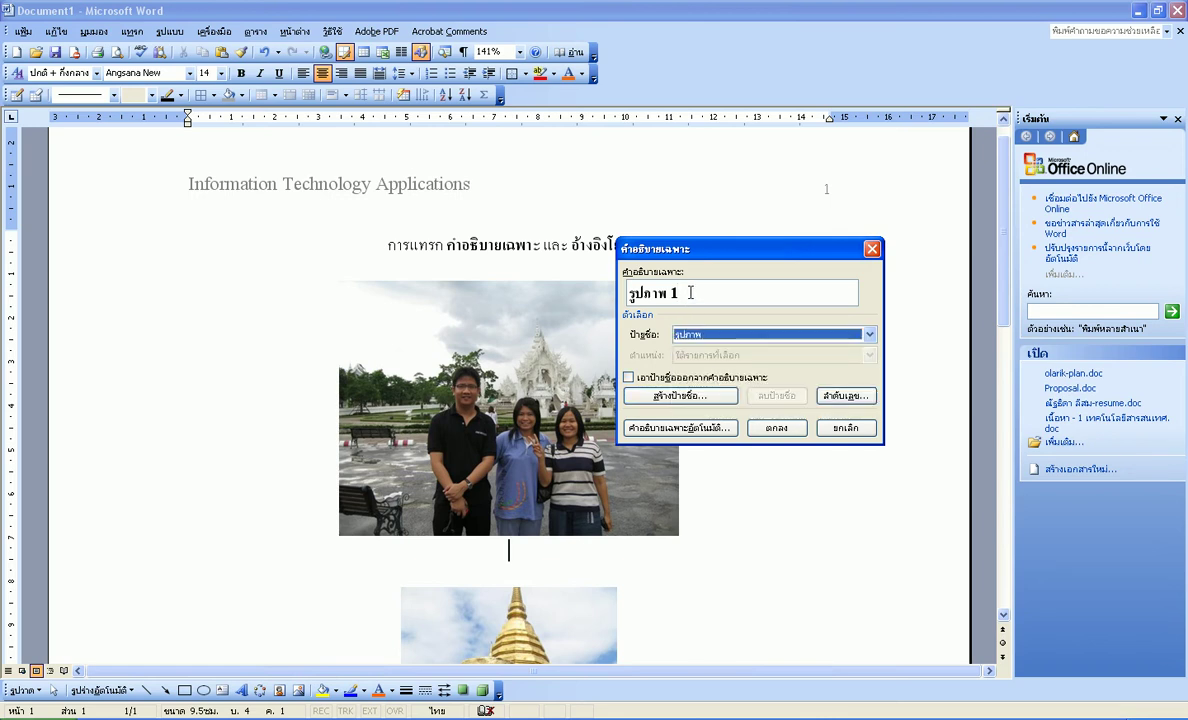
left_click(768, 432)
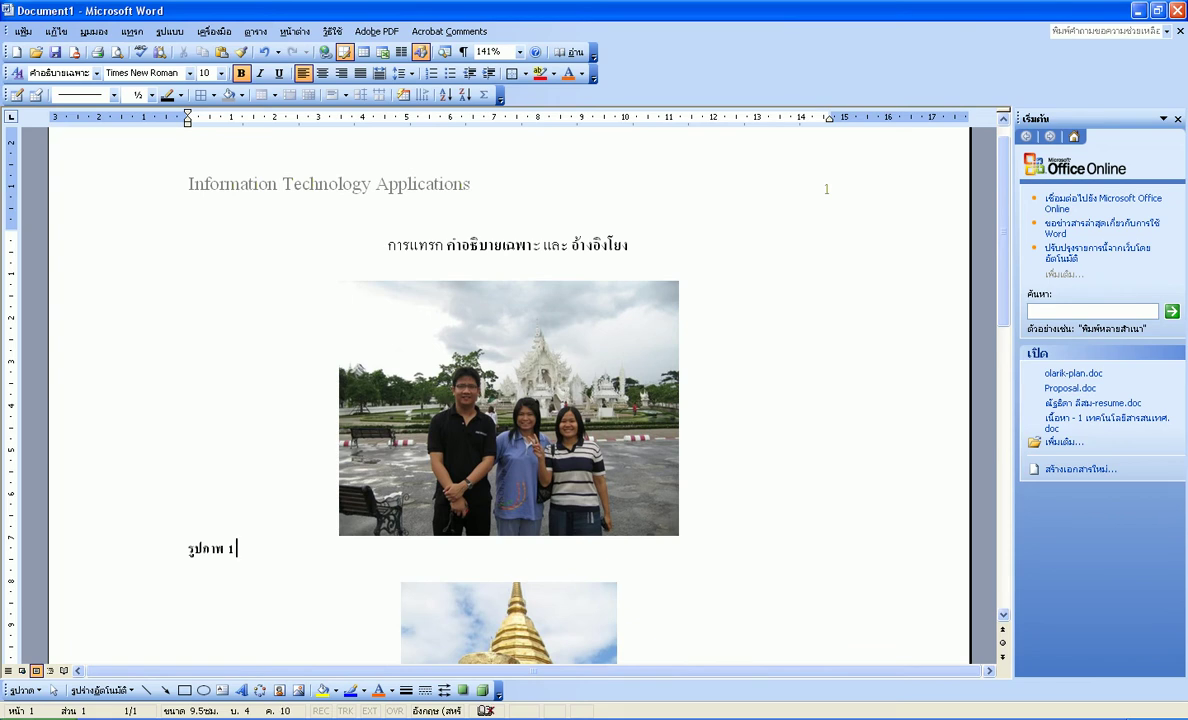
Add 'วัดร่องขุ่น' to caption 1, centre it, and set the caption to size 16
key("grave")
type("วัดร่องขุ่น")
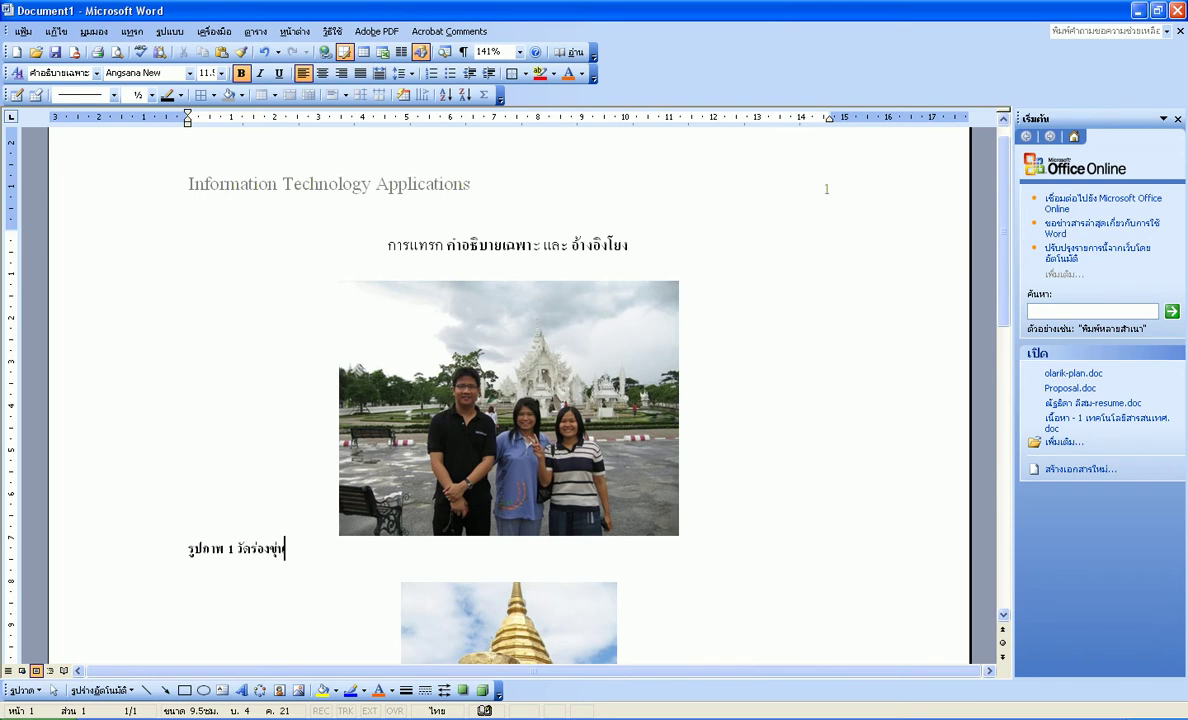
left_click(322, 73)
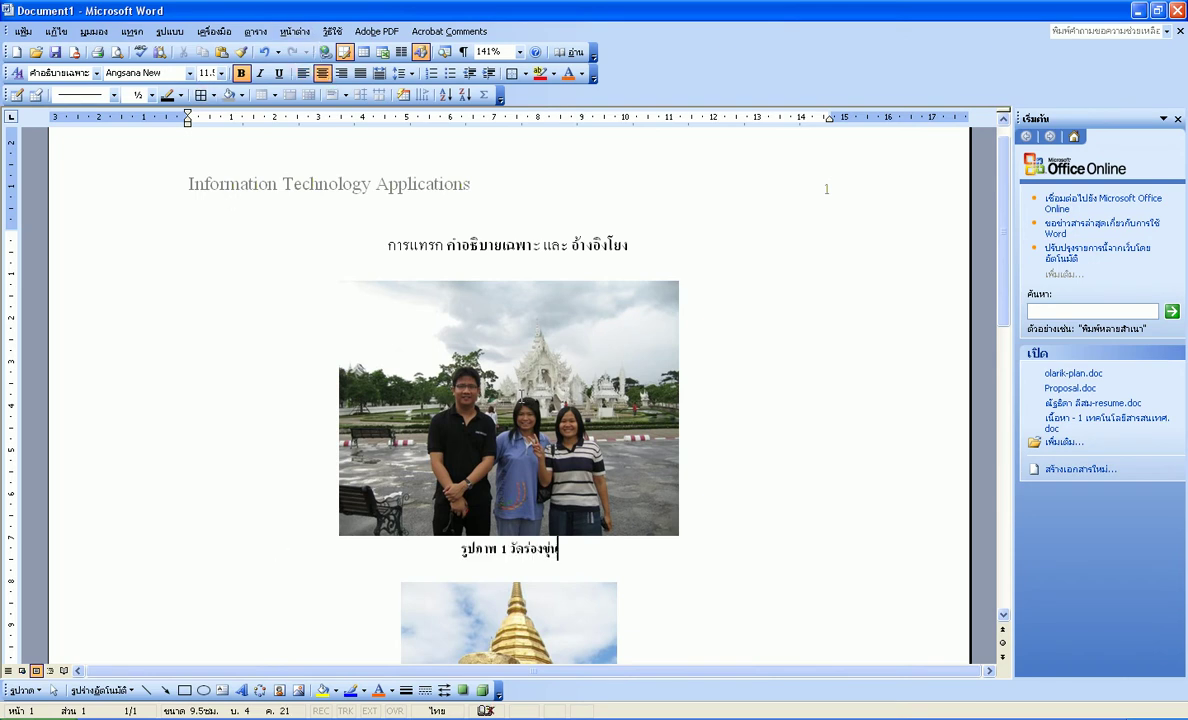
triple_click(489, 561)
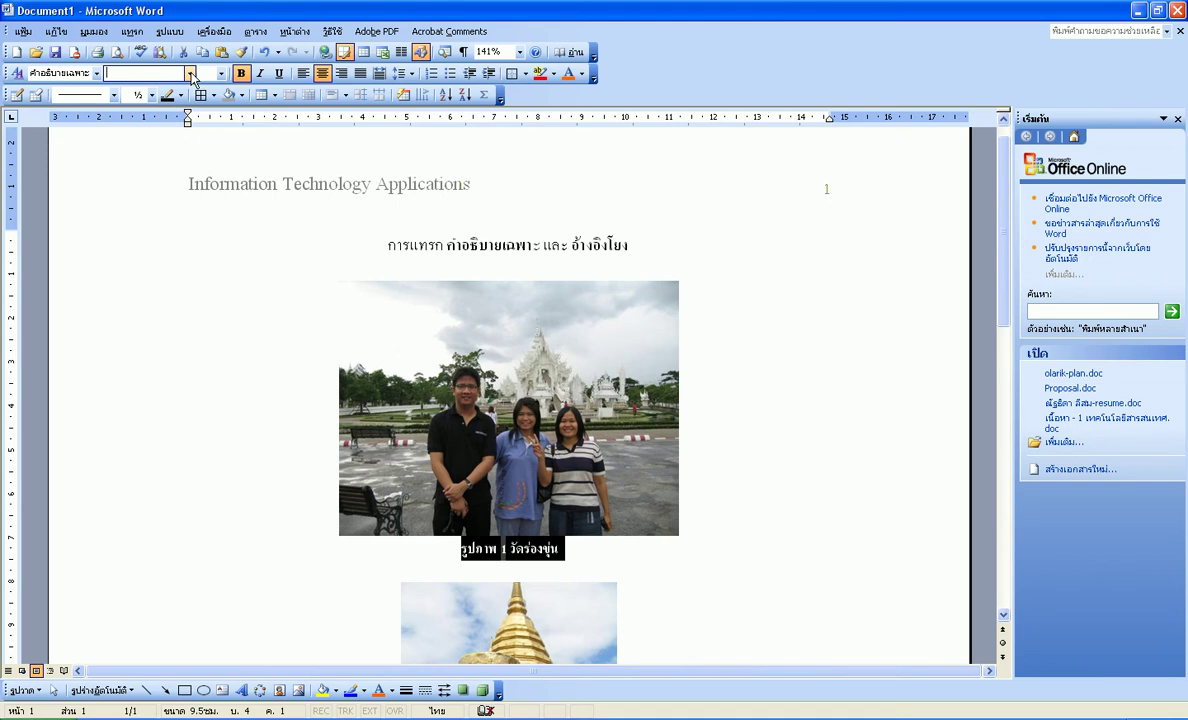
left_click(190, 74)
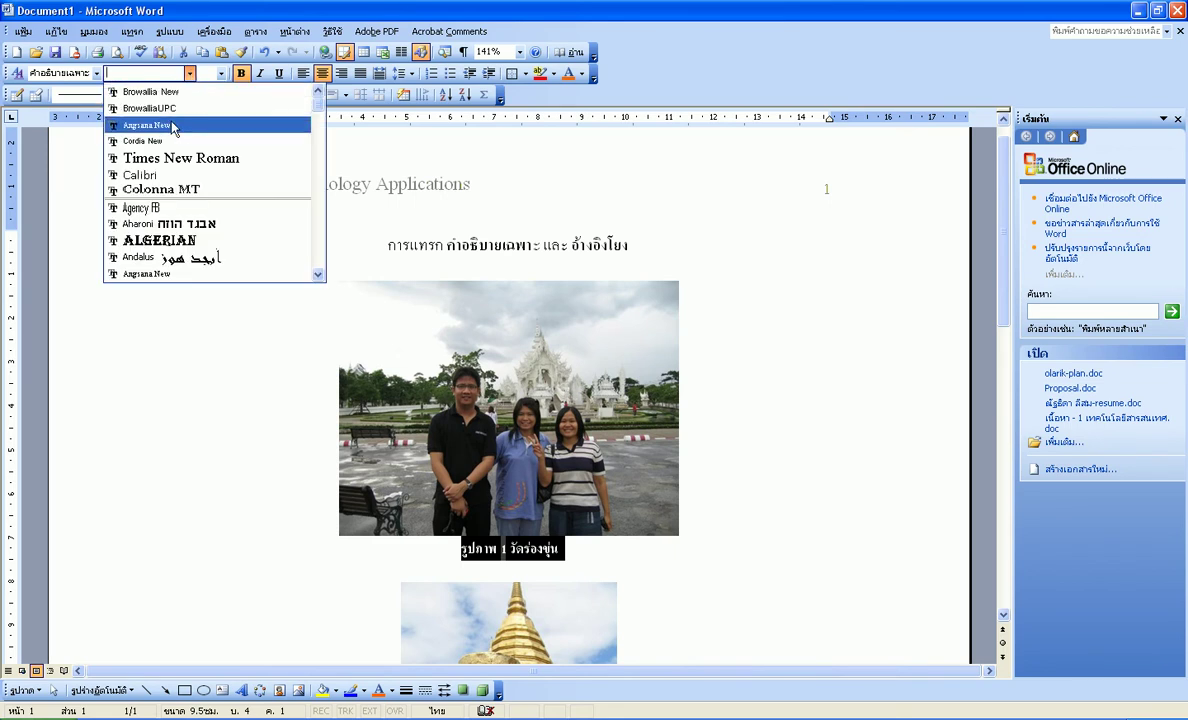
left_click(221, 74)
left_click(221, 74)
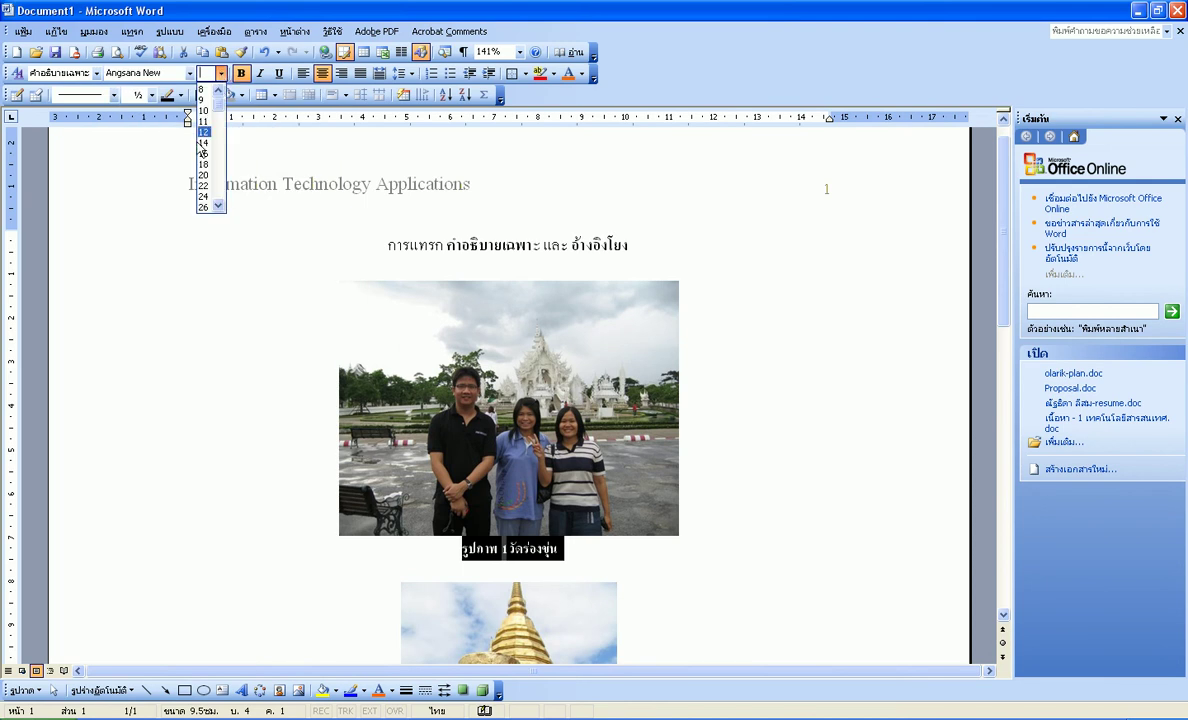
left_click(200, 145)
left_click(603, 557)
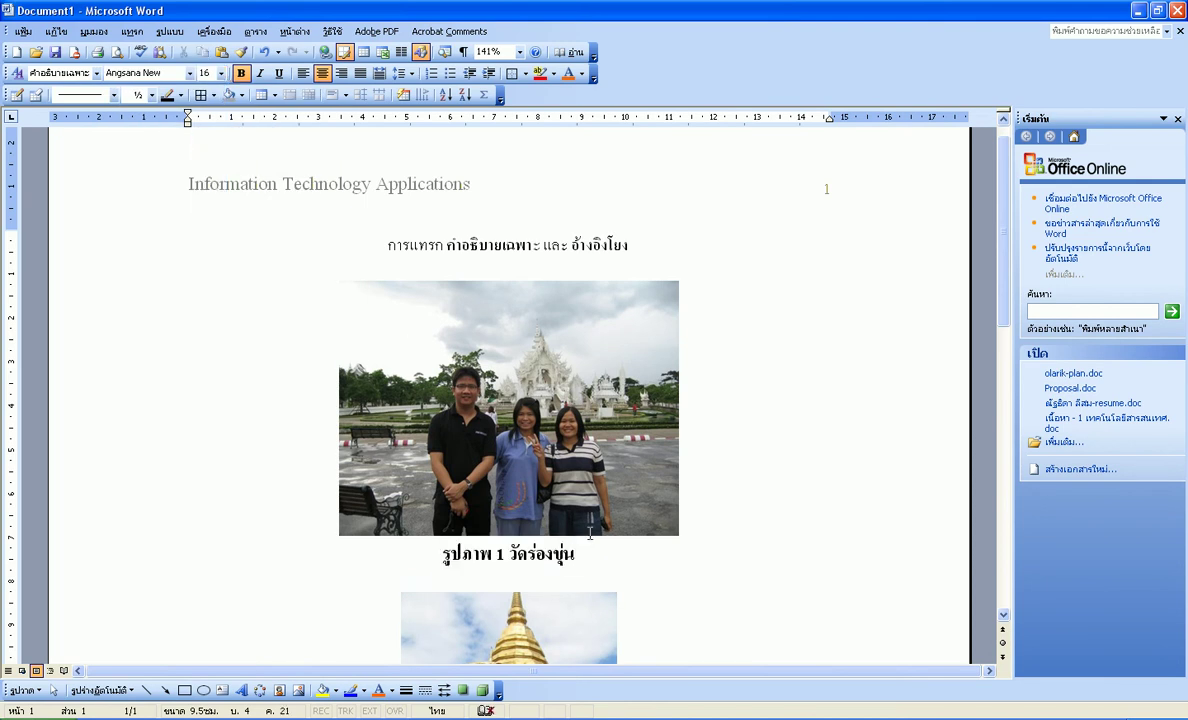
Insert a centred caption 'รูปภาพ 2 วัดพระธาตุดอยสุเทพ' under the golden stupa photo
scroll(592, 511, "down", 1)
scroll(592, 511, "down", 1)
scroll(623, 479, "down", 2)
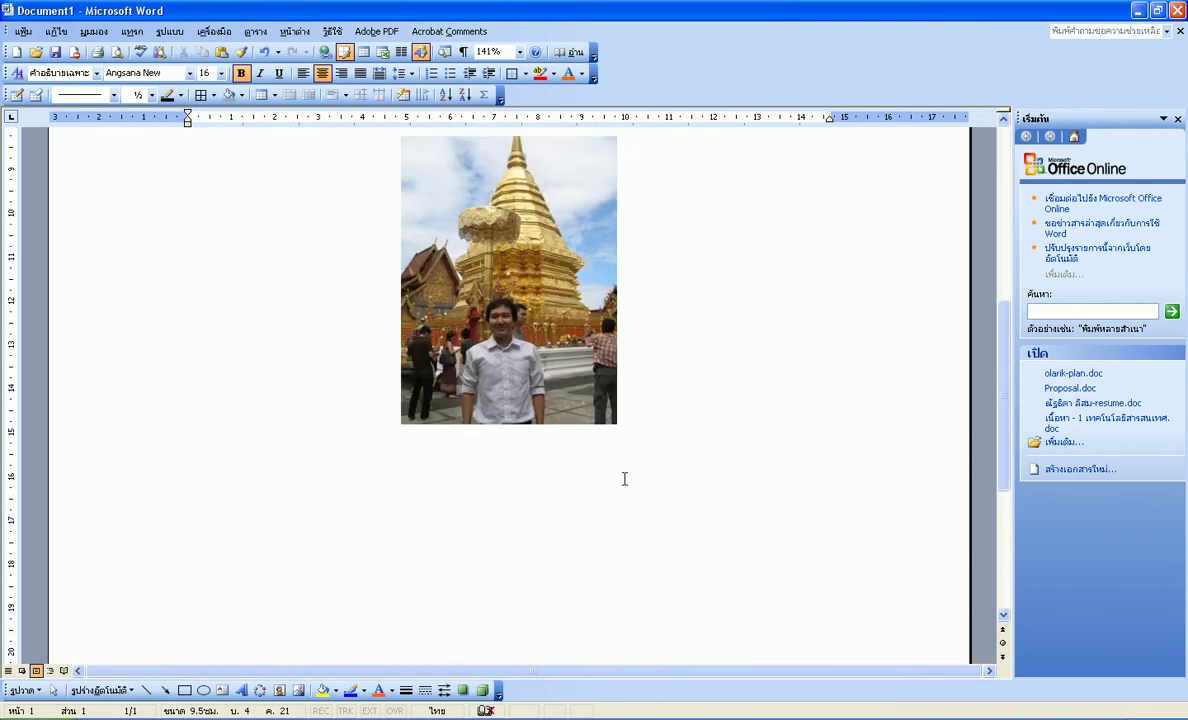
left_click(663, 408)
key("Return")
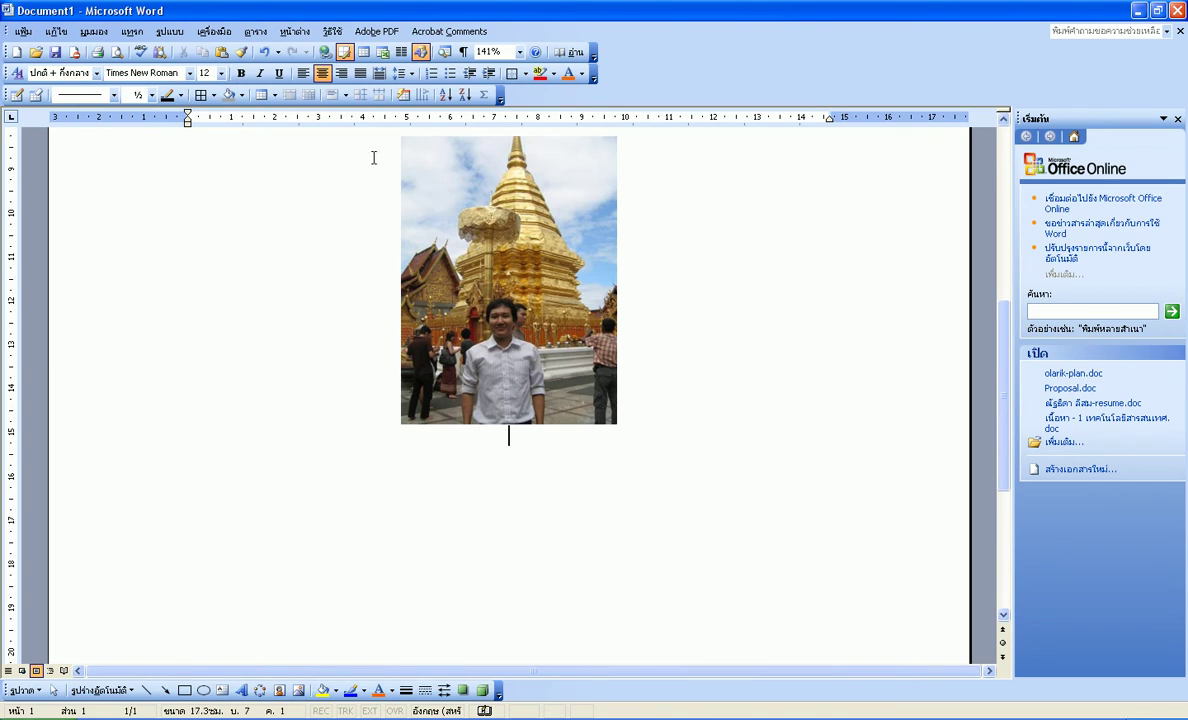
left_click(131, 31)
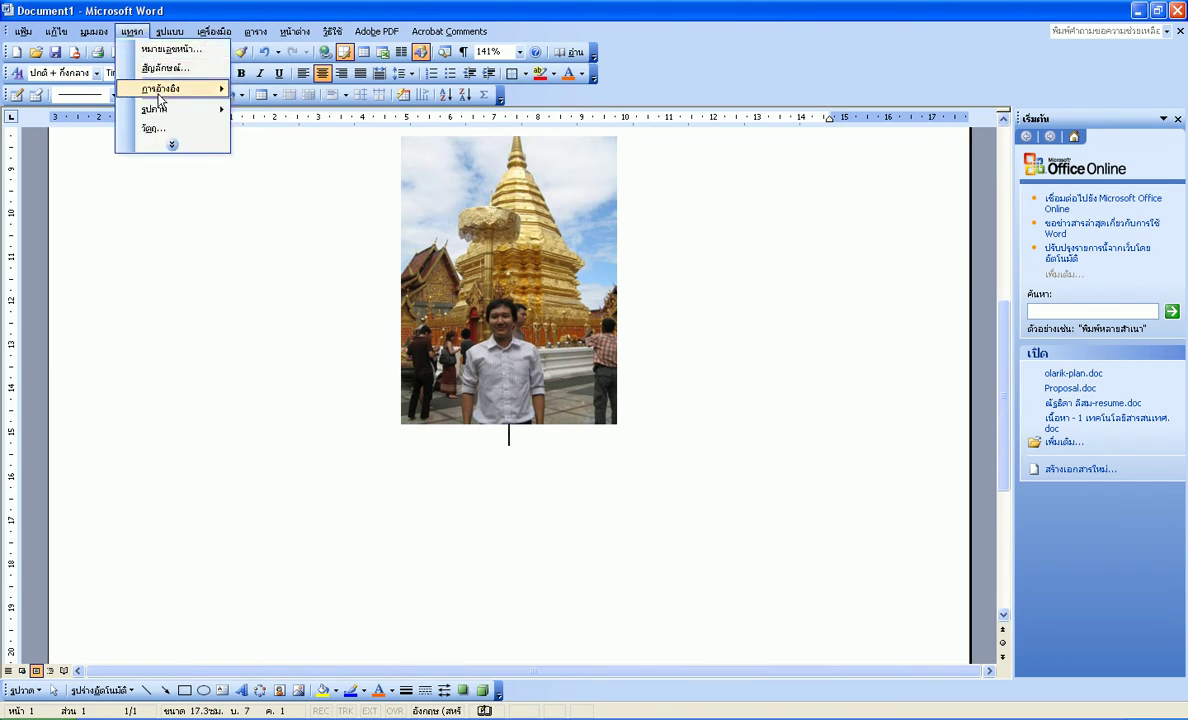
mouse_move(172, 88)
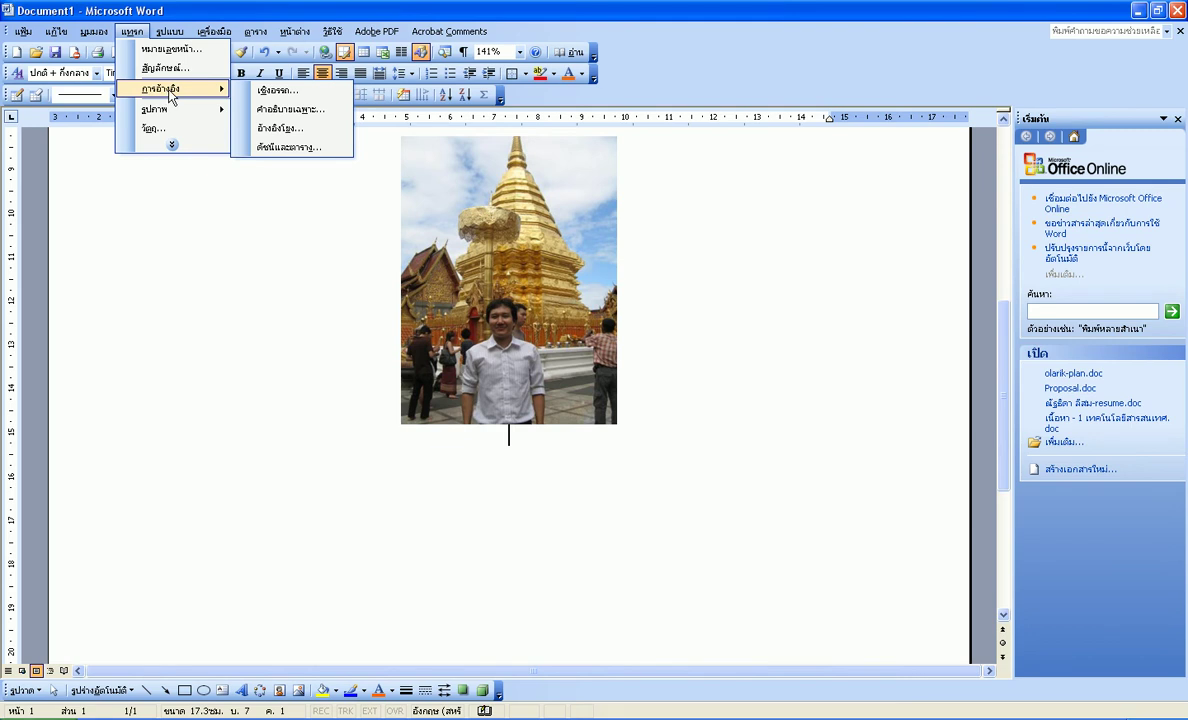
left_click(327, 113)
left_click(625, 437)
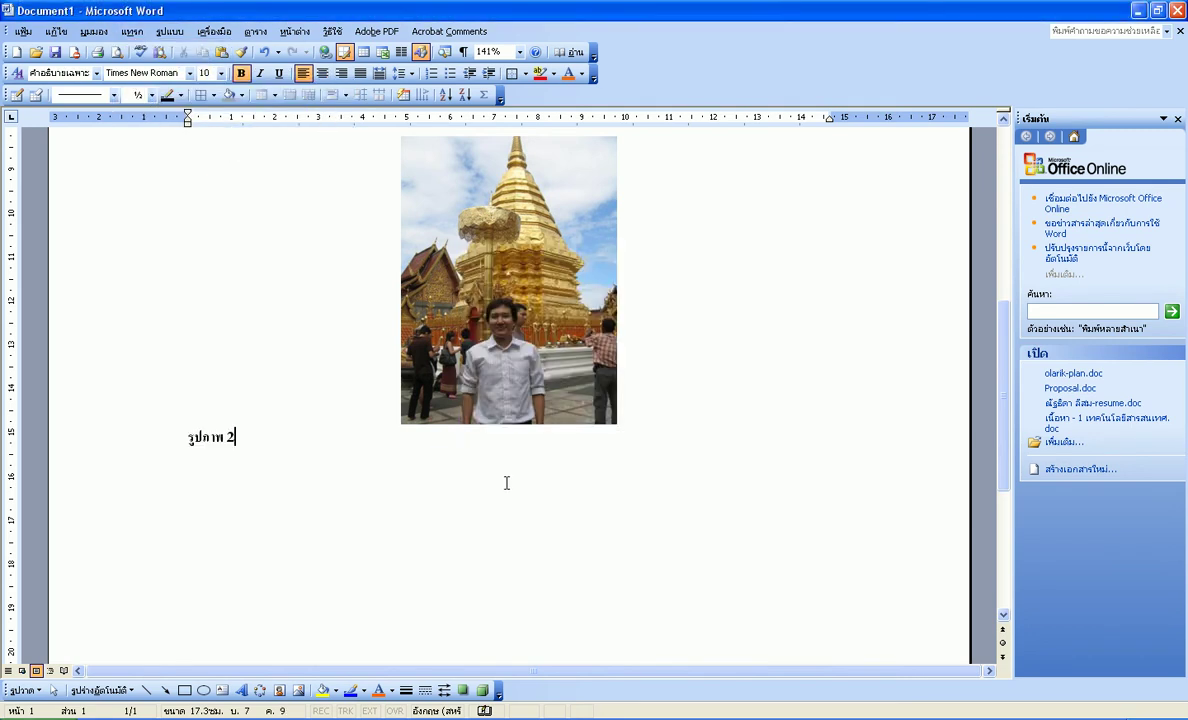
key("grave")
type(" วัดพระธาตุดอยสุเทพ")
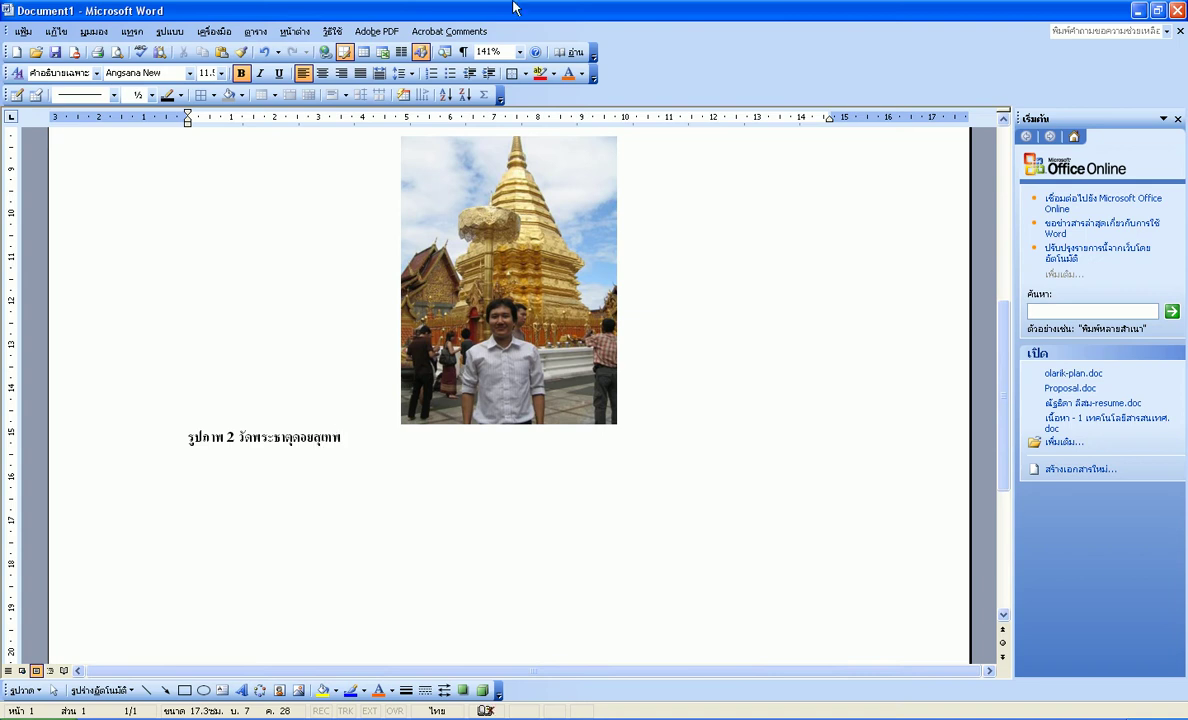
left_click(322, 73)
Add a blank line below caption 1
scroll(592, 383, "up", 3)
left_click(509, 296)
key("Return")
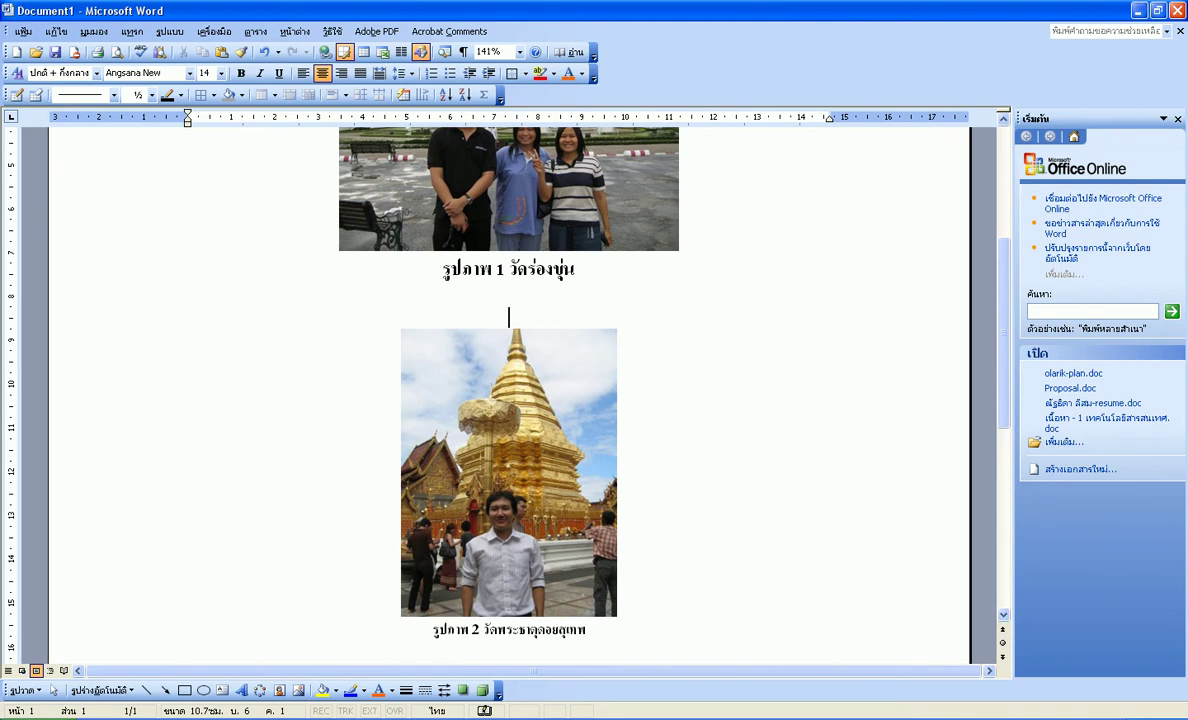
Insert IMG_7681.JPG below caption 1, shrink it, and add a new line beneath it
key("Return")
left_click(140, 36)
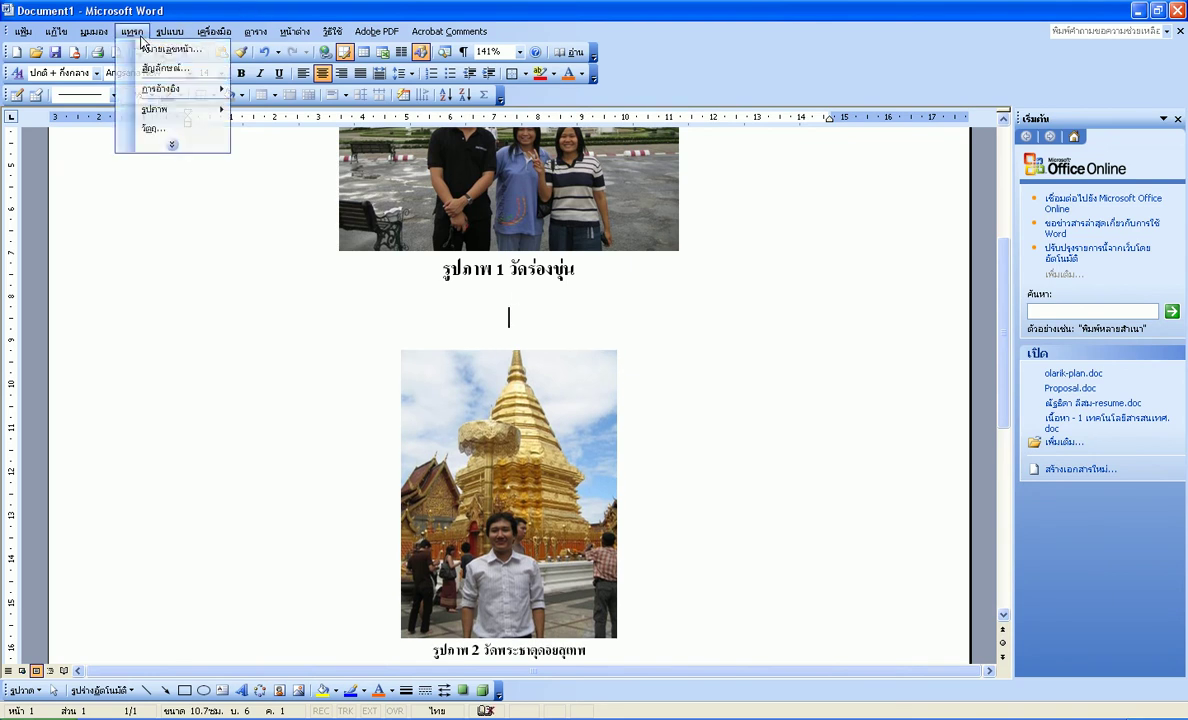
mouse_move(160, 109)
left_click(300, 131)
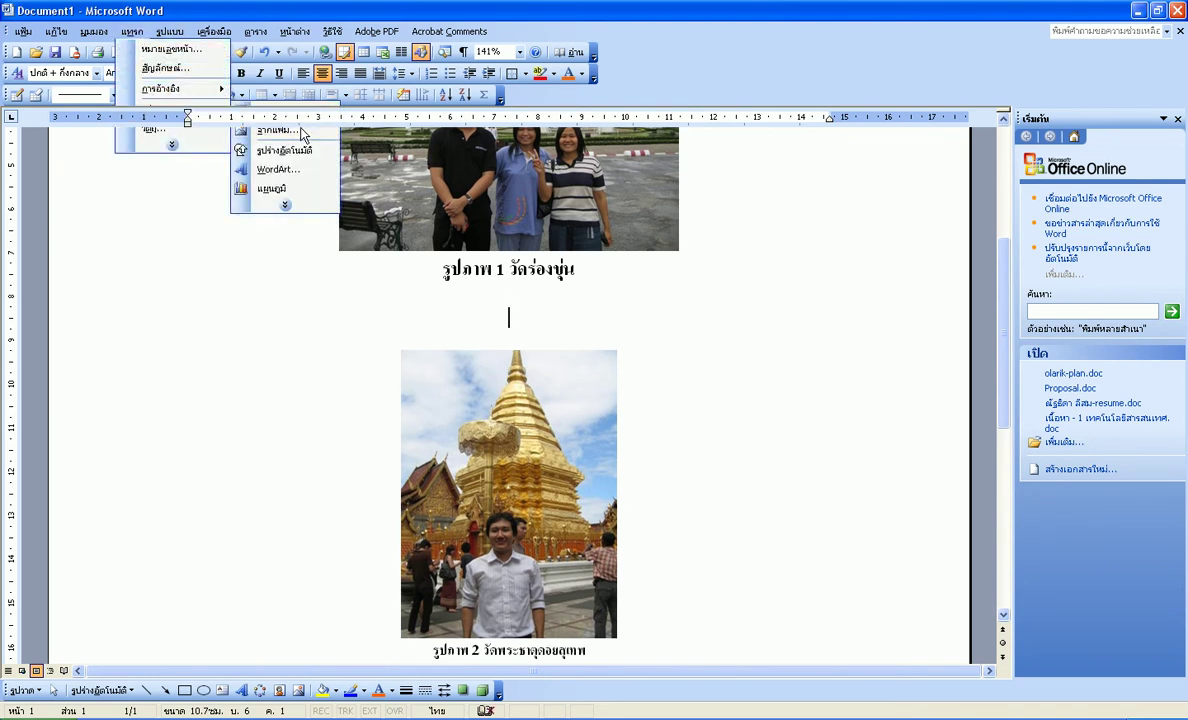
left_click(688, 390)
key("ctrl+z")
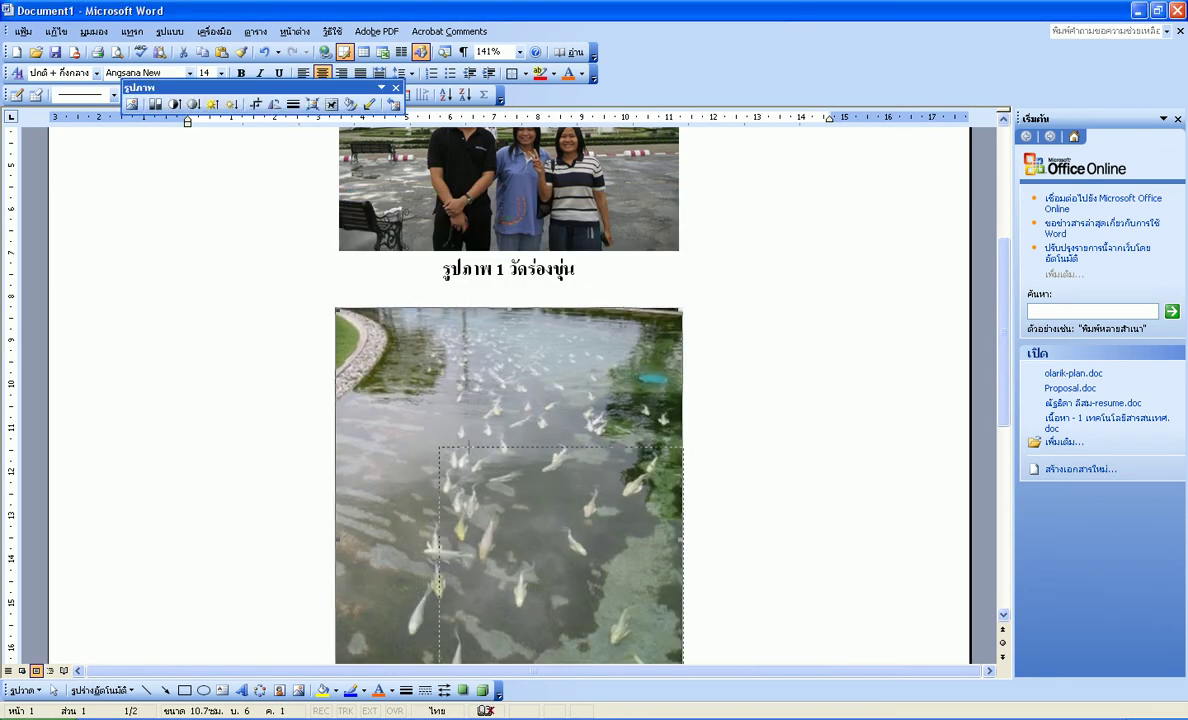
left_click_drag(418, 392, 390, 380)
left_click(684, 485)
scroll(700, 460, "down", 3)
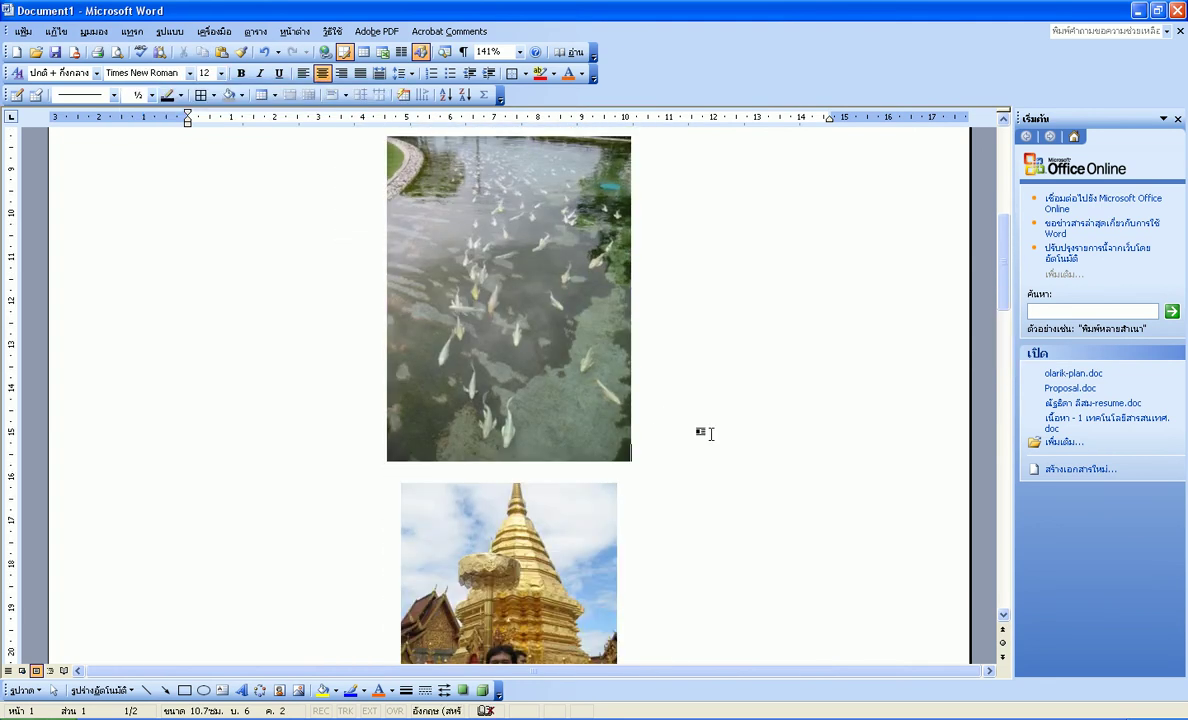
key("Return")
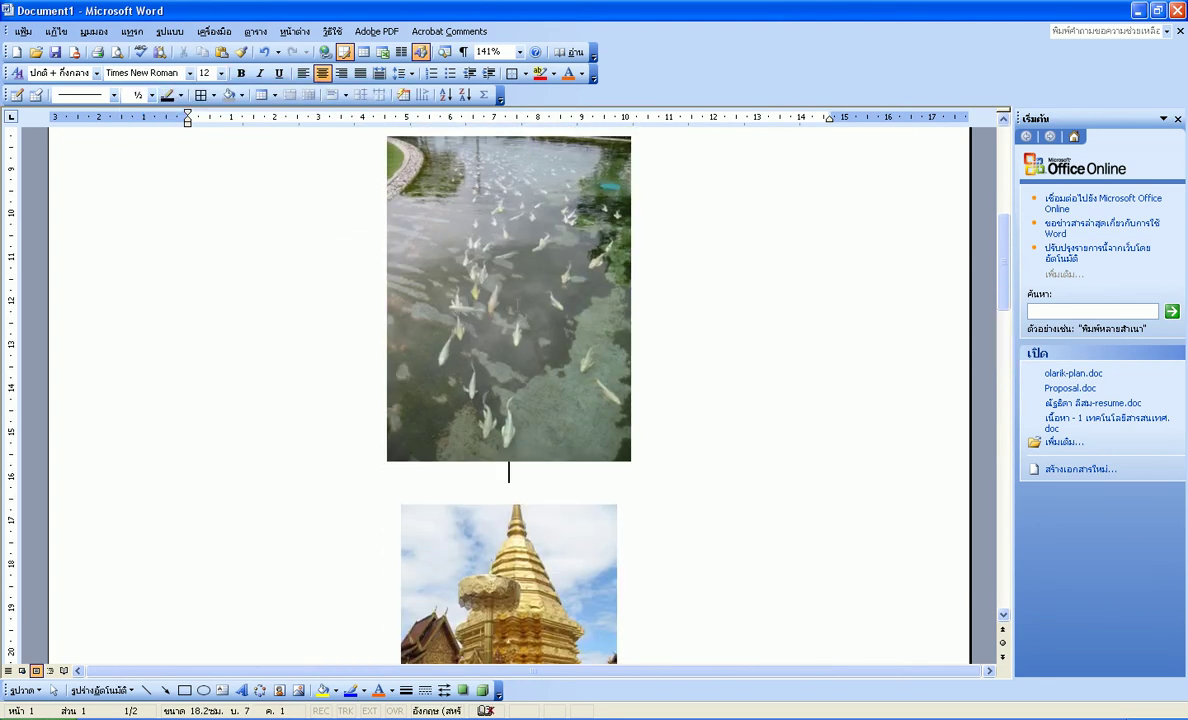
Insert the auto-numbered caption 'รูปภาพ 2 ปลา' under the fish photo and centre it
left_click(131, 31)
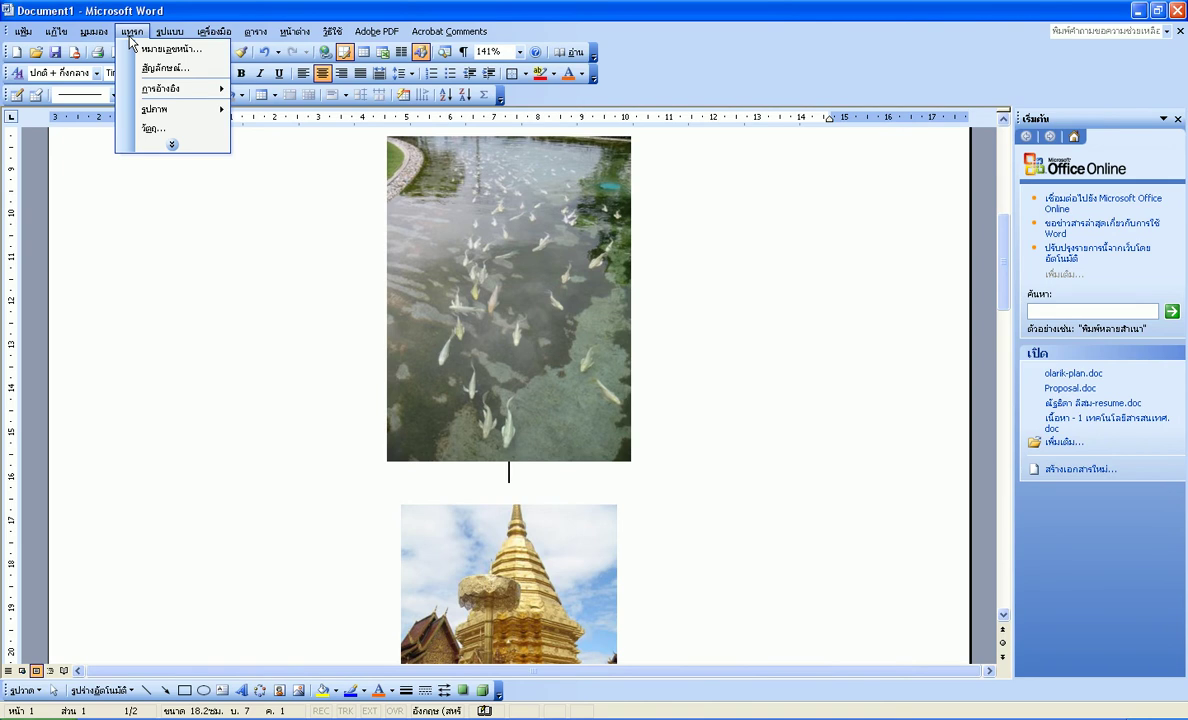
mouse_move(170, 89)
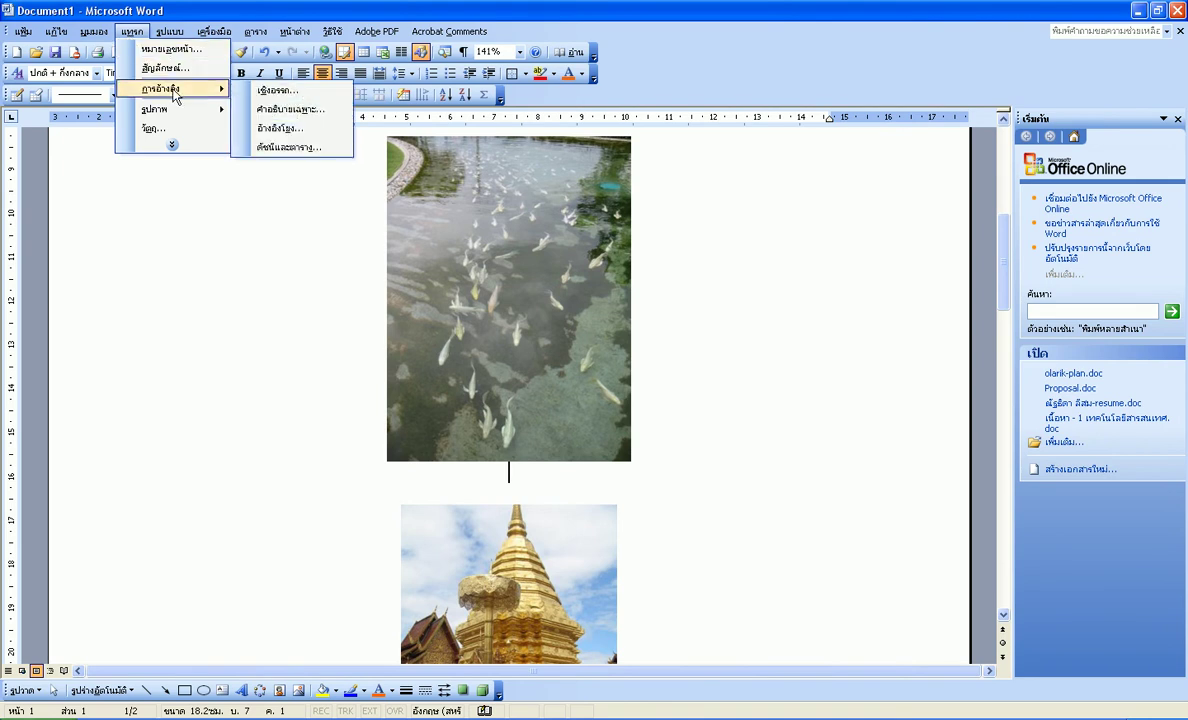
left_click(302, 110)
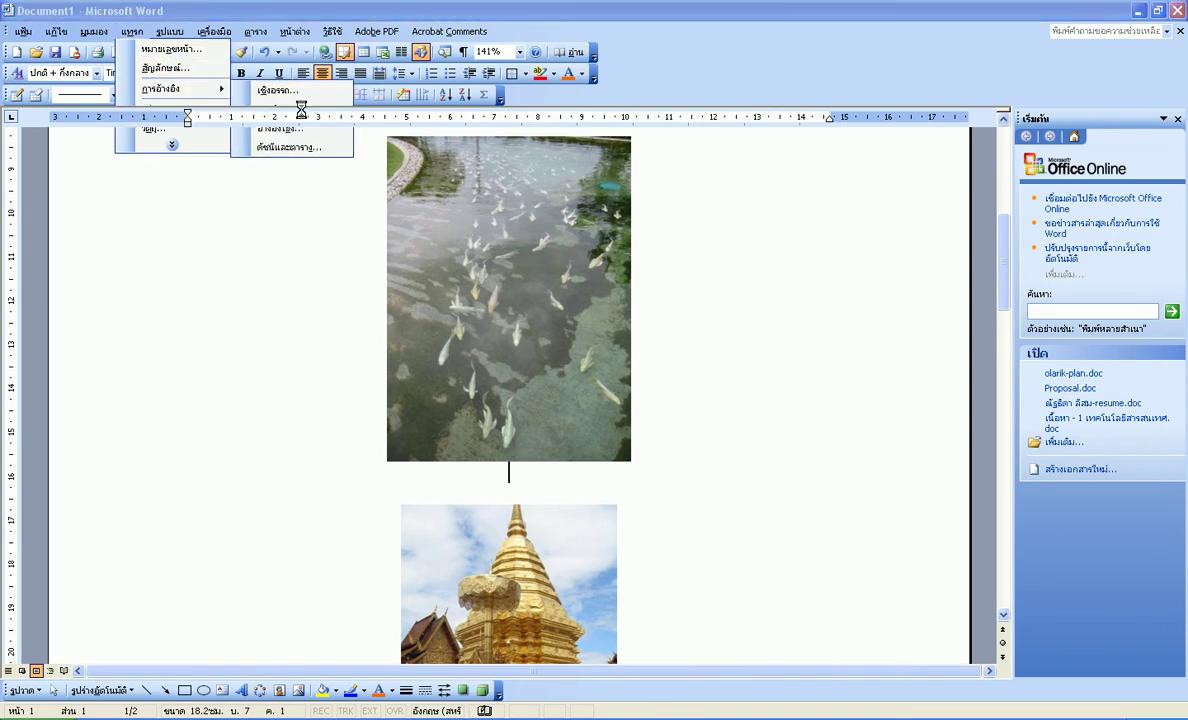
left_click_drag(551, 269, 755, 260)
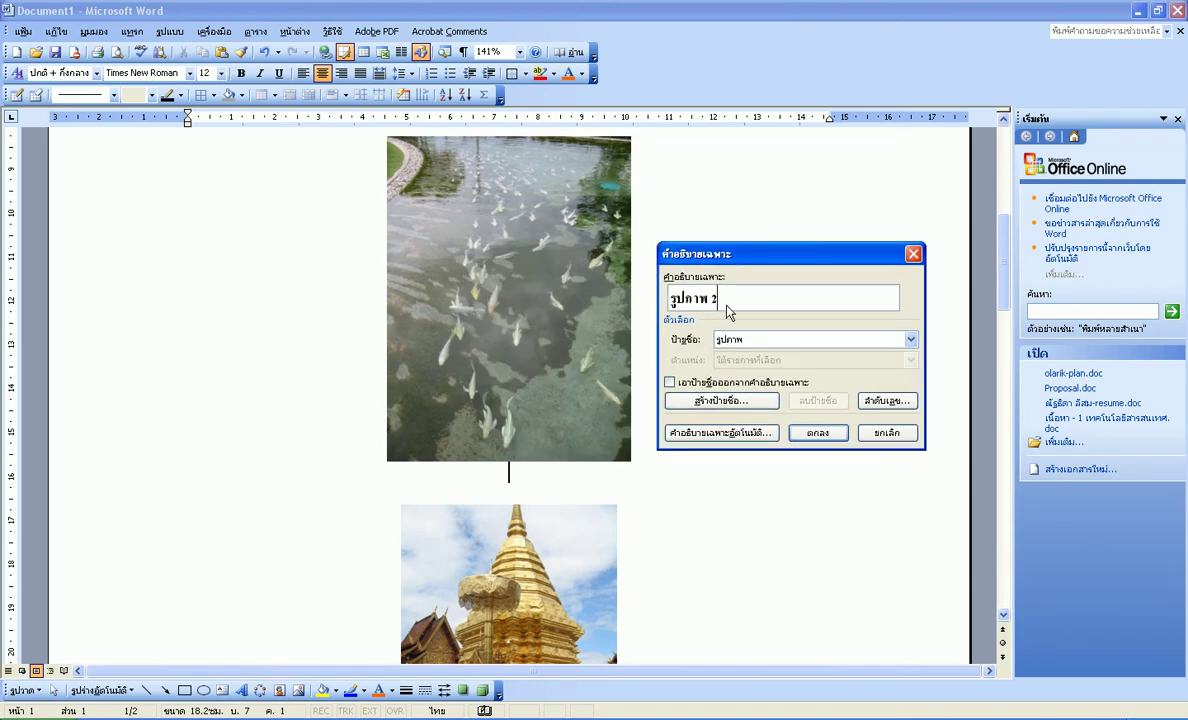
left_click(818, 432)
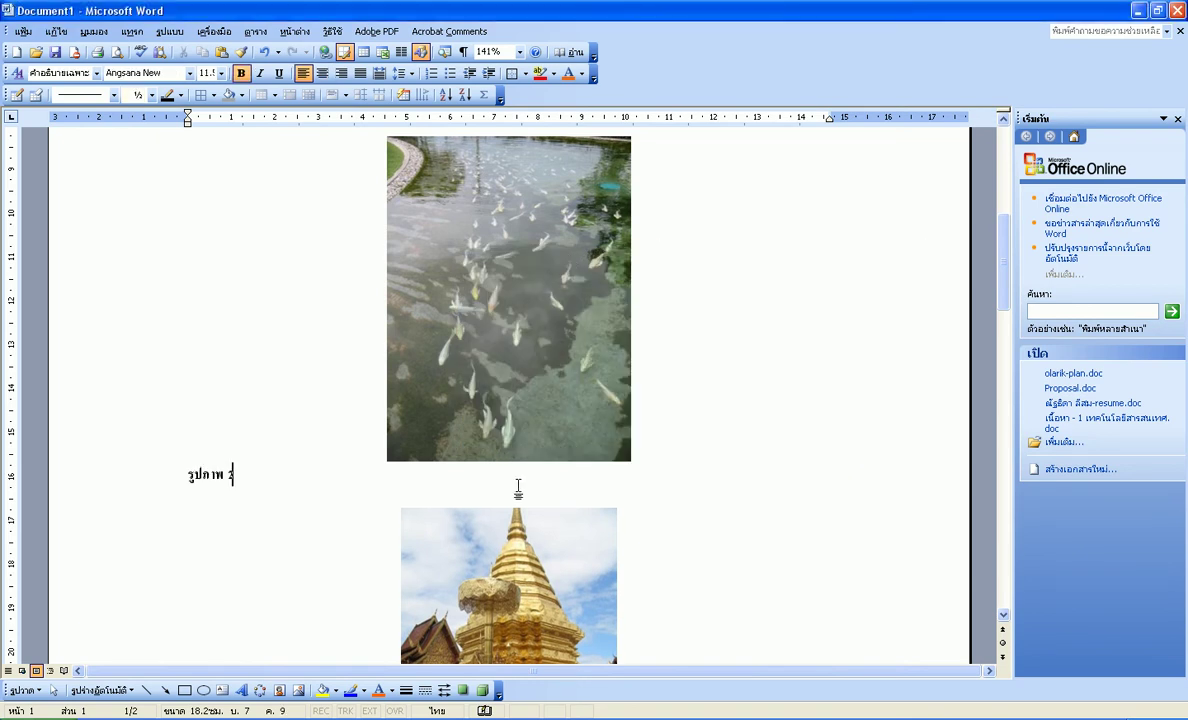
type(" ปลา")
left_click(322, 73)
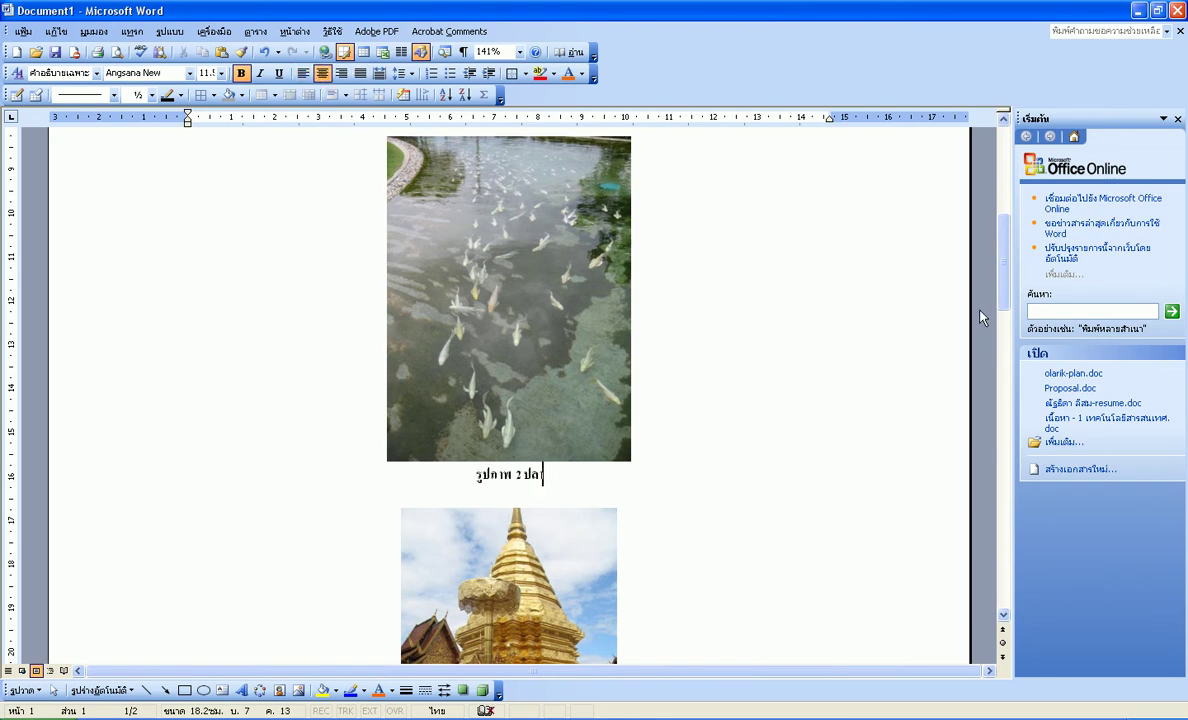
left_click_drag(1002, 278, 999, 326)
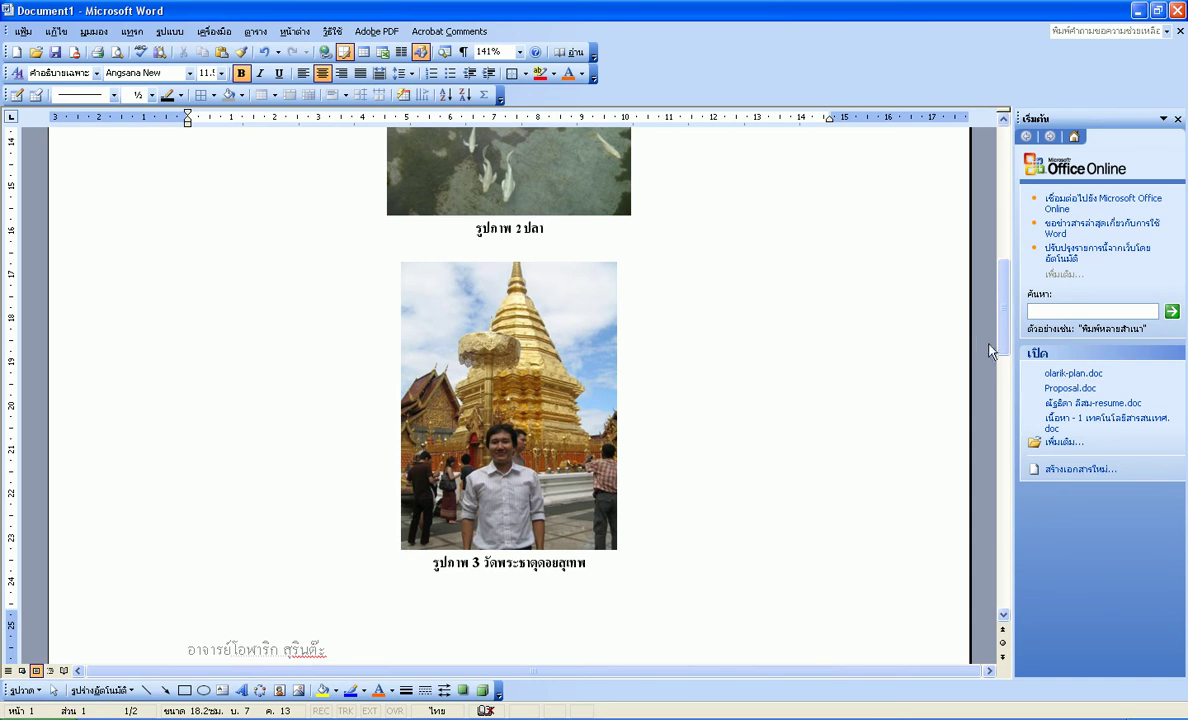
left_click_drag(1003, 295, 1003, 245)
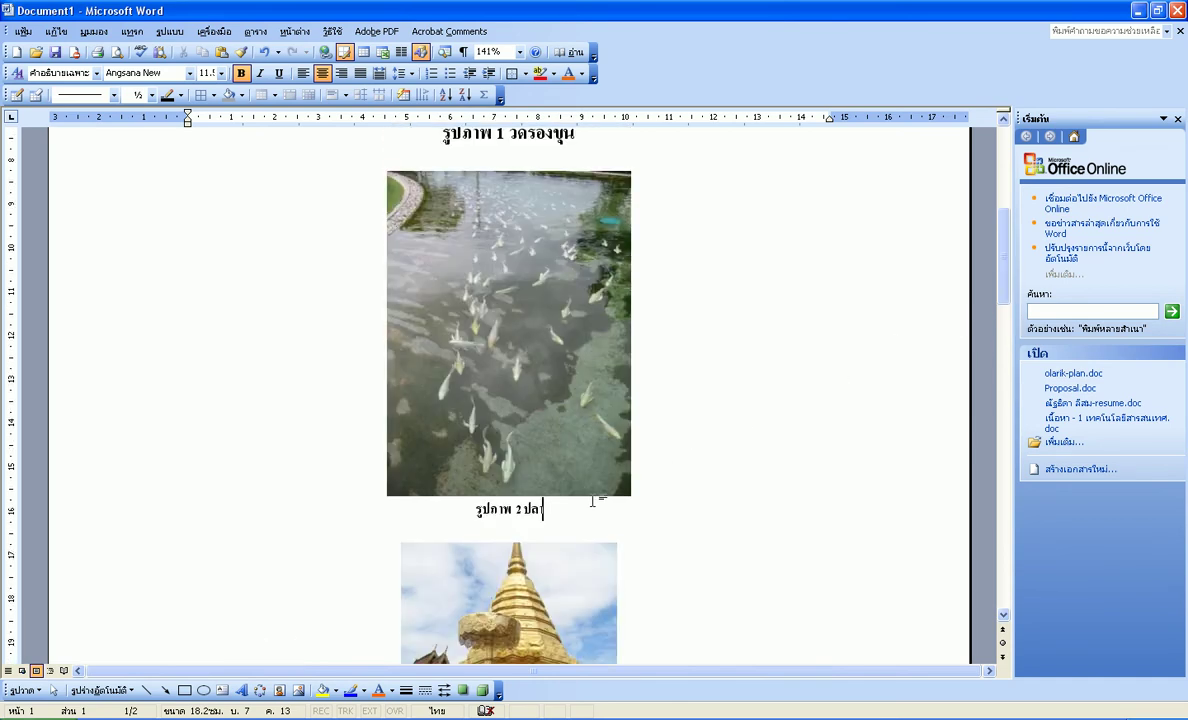
Delete the fish photo together with its caption
left_click_drag(548, 475, 475, 432)
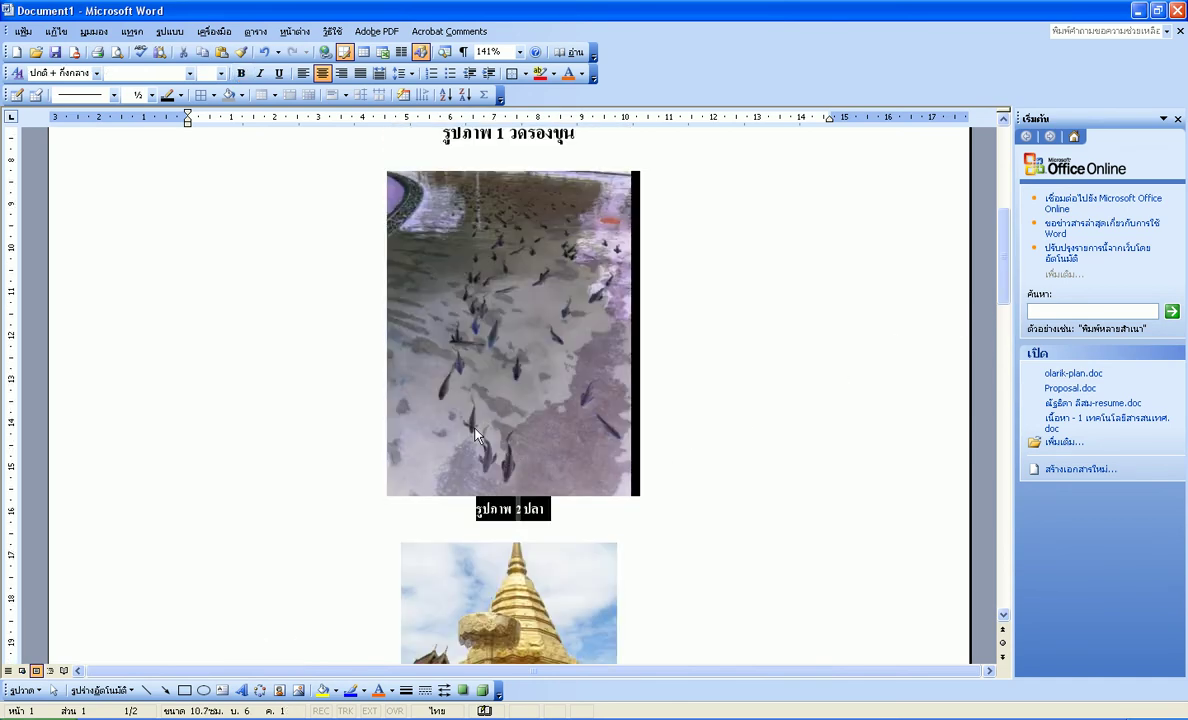
key("Delete")
left_click(723, 392)
Update the golden stupa caption's number field so it changes from รูปภาพ 3 to รูปภาพ 2
scroll(516, 412, "down", 1)
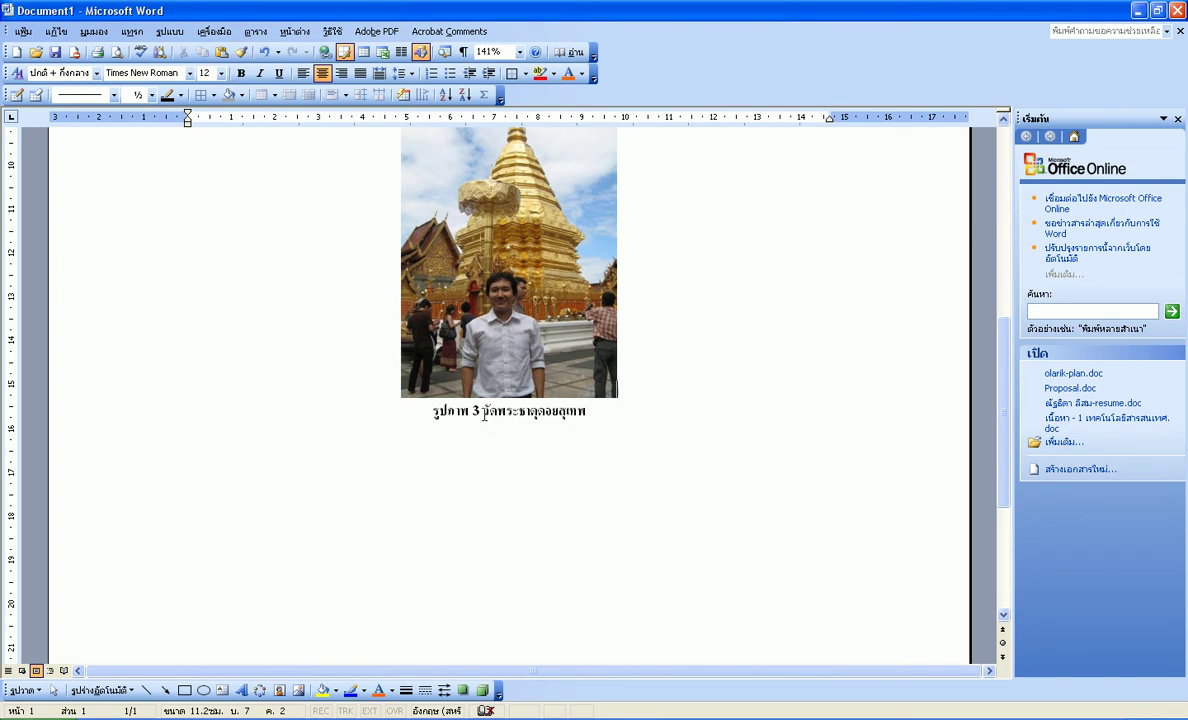
left_click(475, 409)
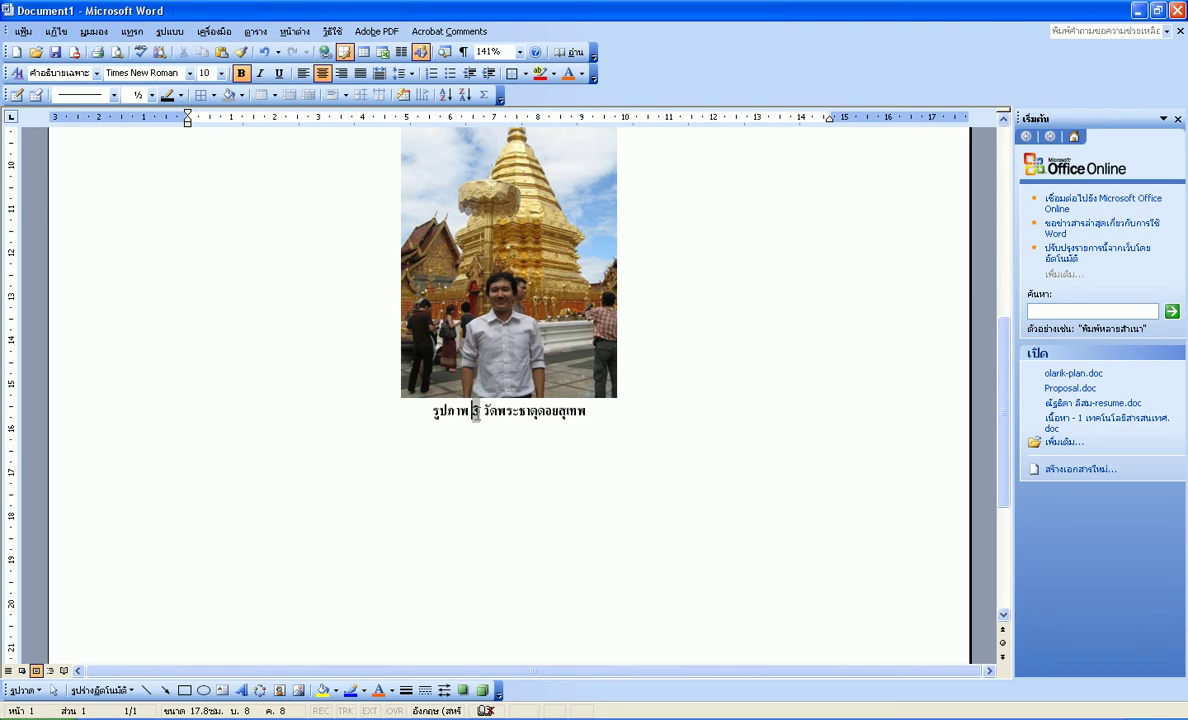
right_click(477, 412)
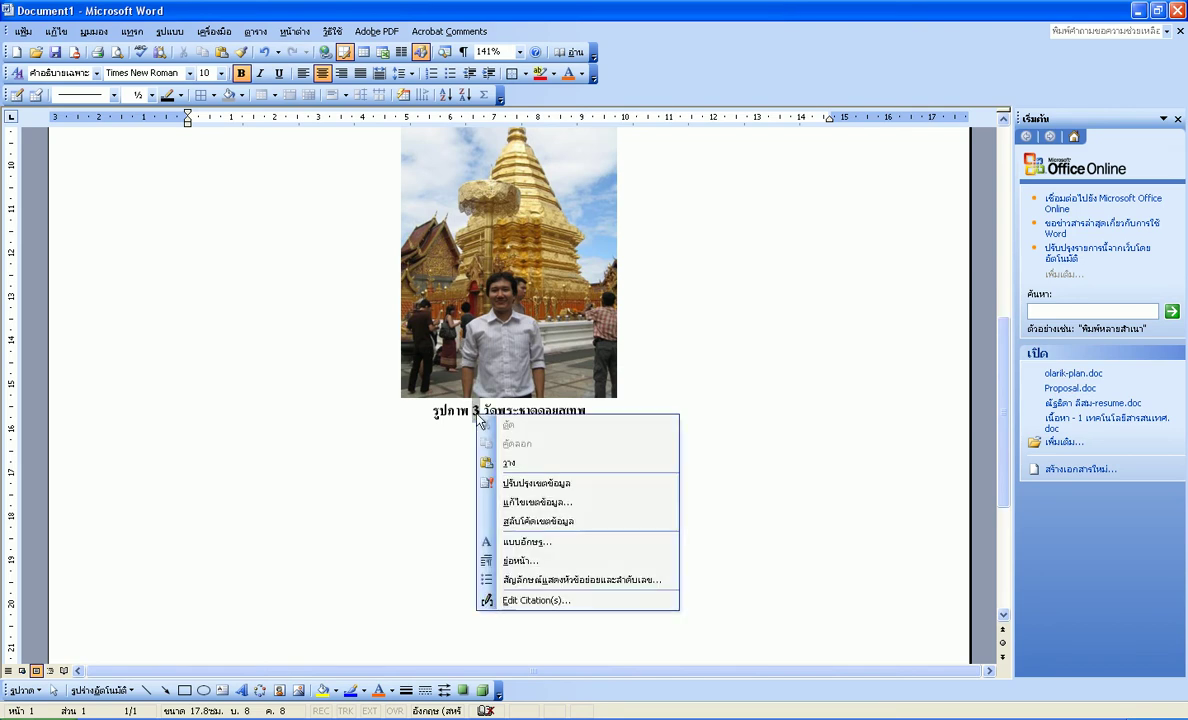
left_click(570, 483)
left_click(733, 409)
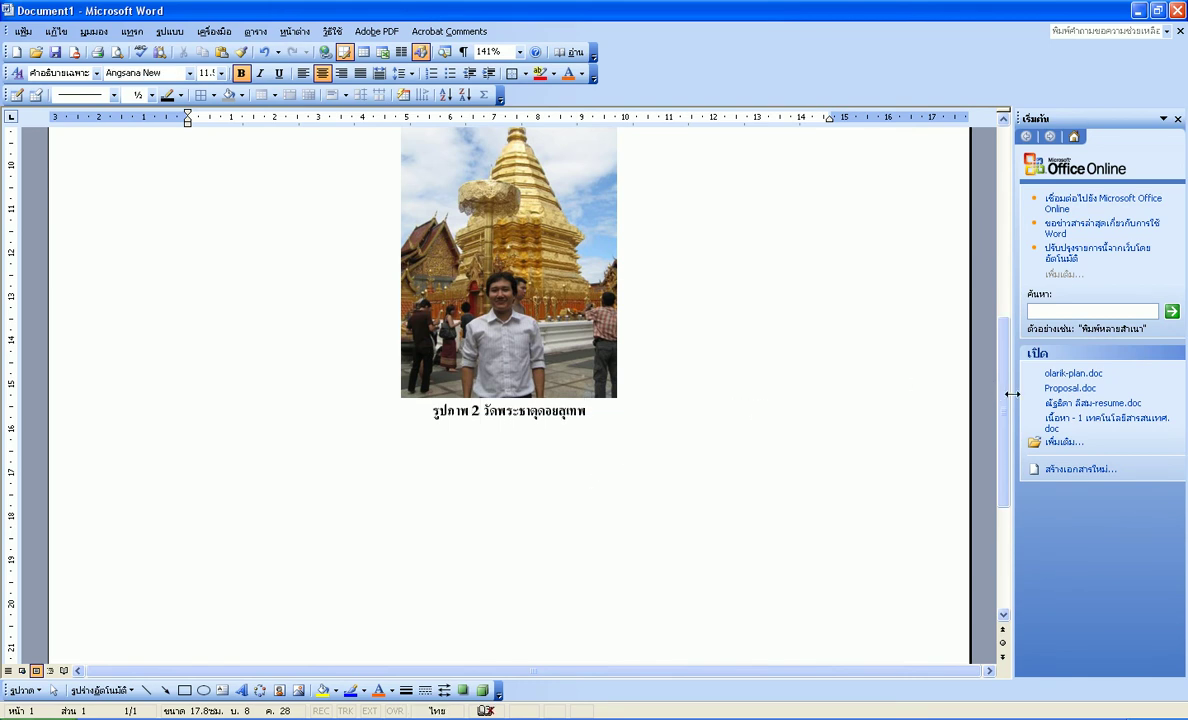
scroll(1003, 390, "up", 1)
left_click_drag(1003, 390, 988, 229)
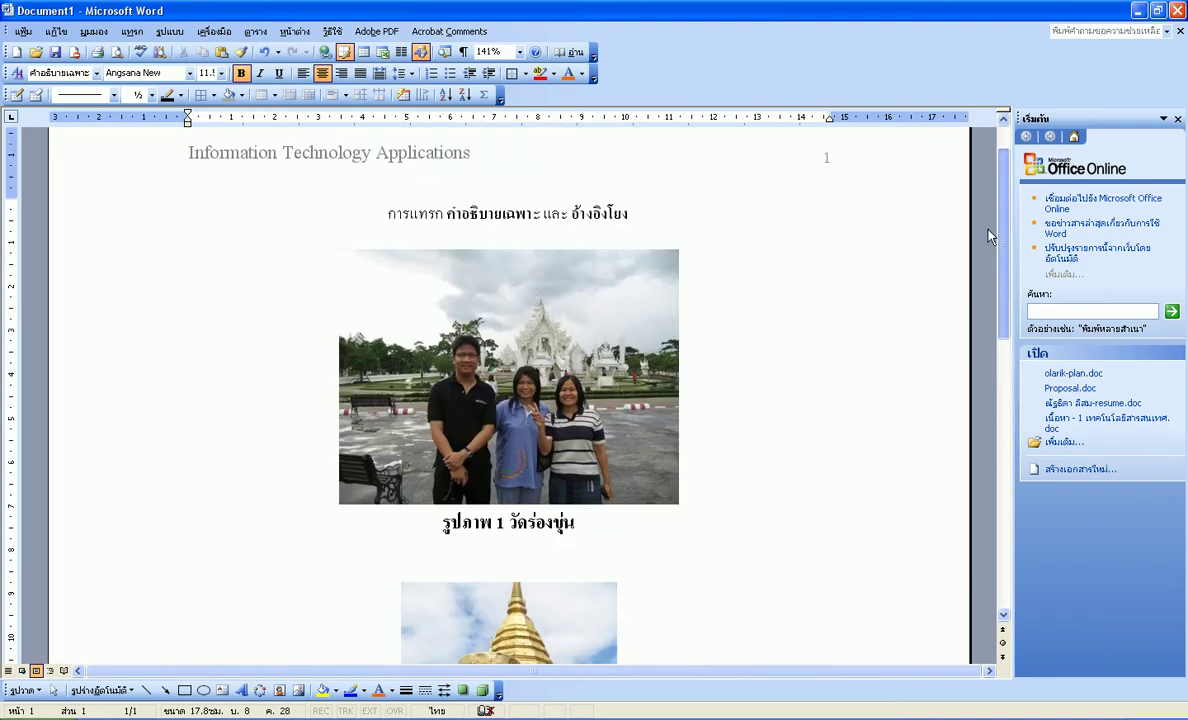
Below caption 1, add a left-aligned line: 'ผมไปเที่ยวจังหวัดเชียงราย และได้แวะเยี่ยมชมวัดร่องขุ่น ดังรูปภาพ 1'
scroll(988, 236, "down", 1)
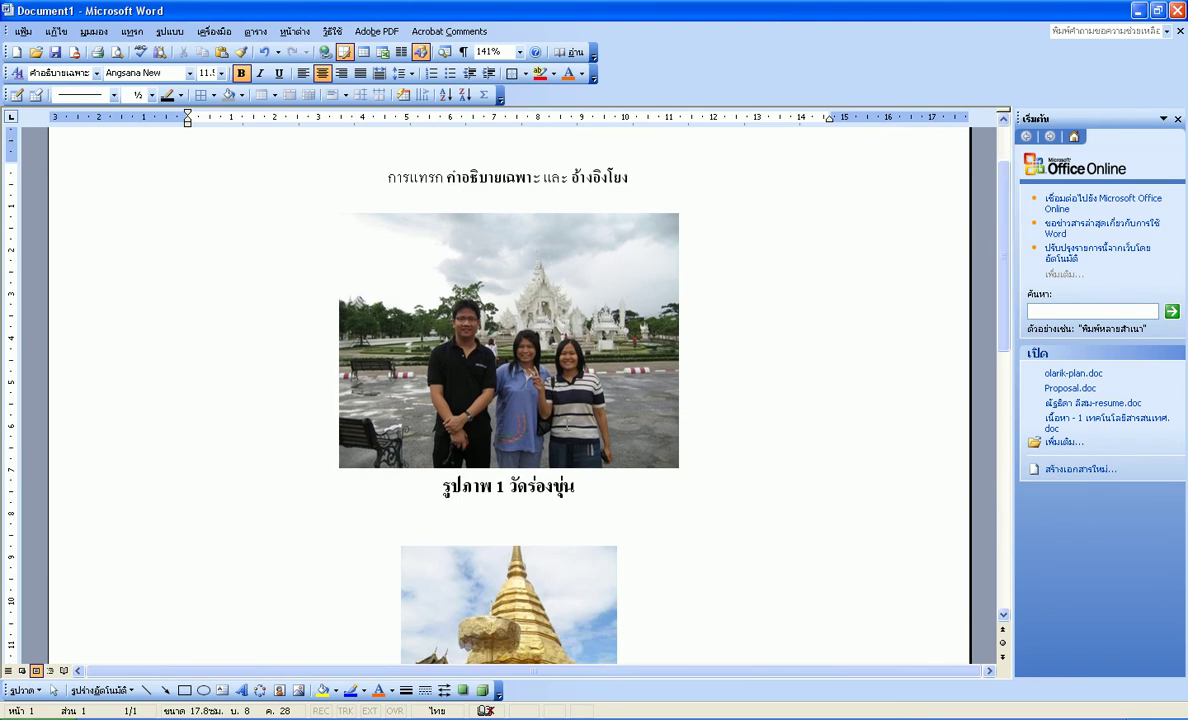
left_click(476, 505)
key("ctrl+l")
key("Return")
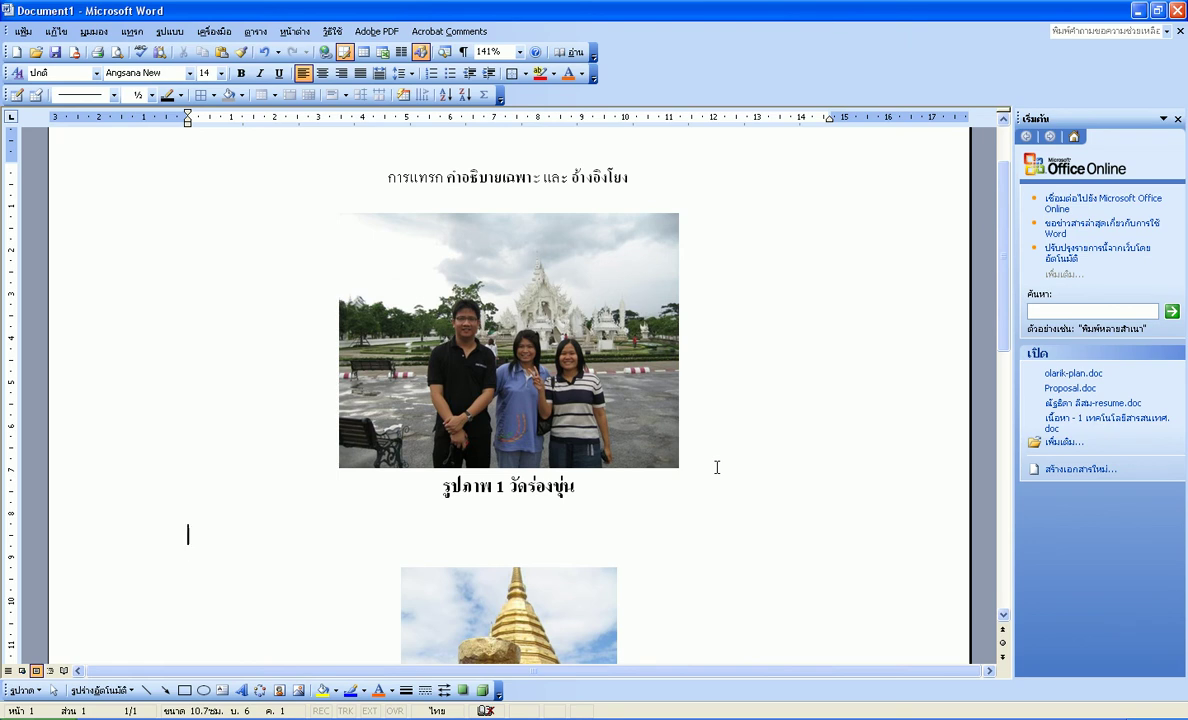
type("ผมไปเที่ยวจังหวัดเชียงราย และได้แวะเยี่ยมชมวัดร่")
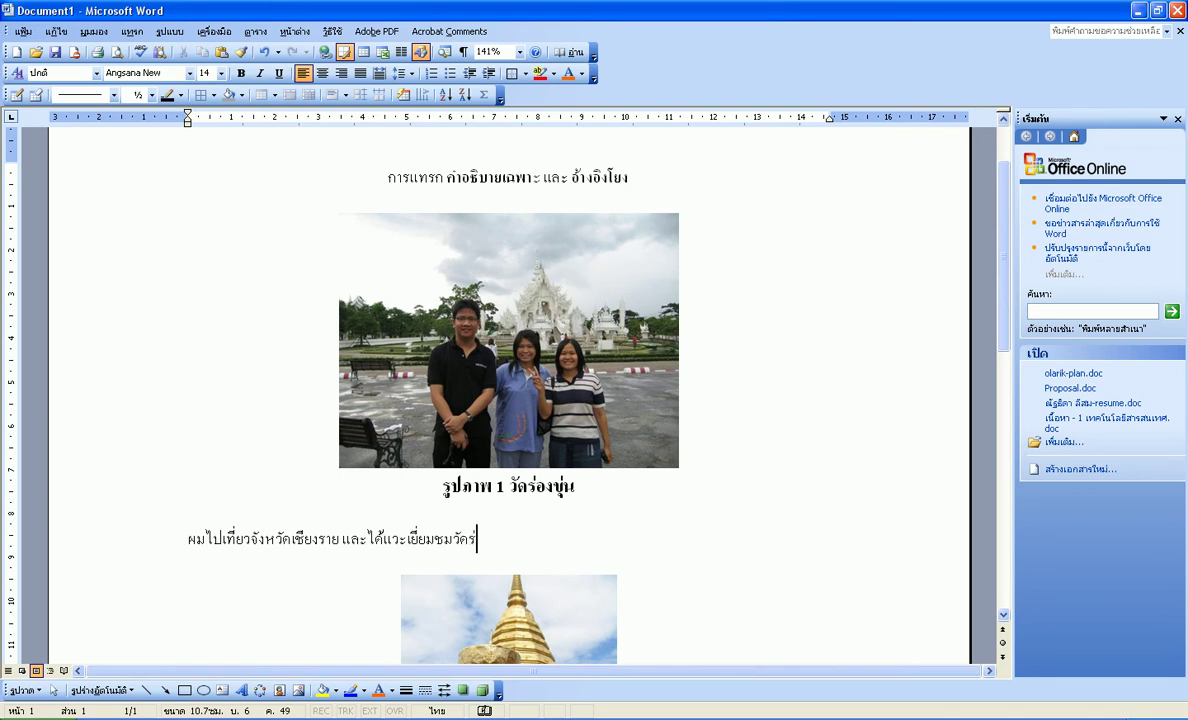
type("องขุ่น")
type(" ดังรูปภาพ 1")
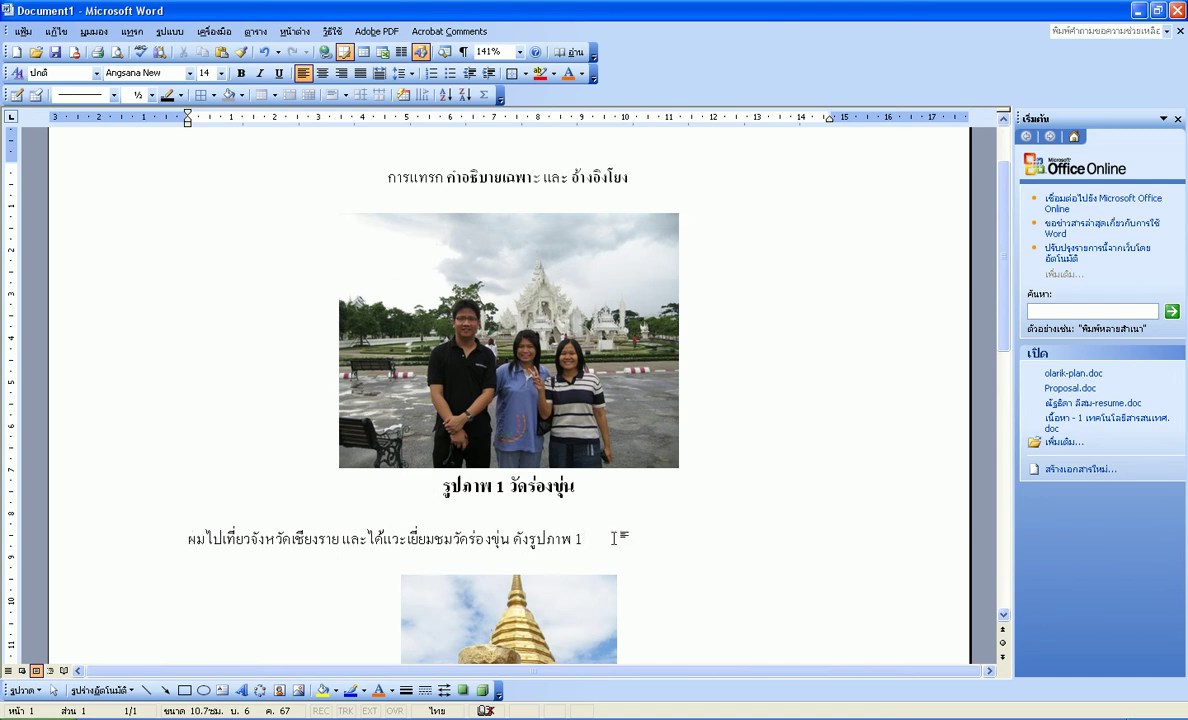
Delete the typed 'ดังรูปภาพ 1' from the end of the Chiang Rai sentence
left_click_drag(614, 538, 519, 541)
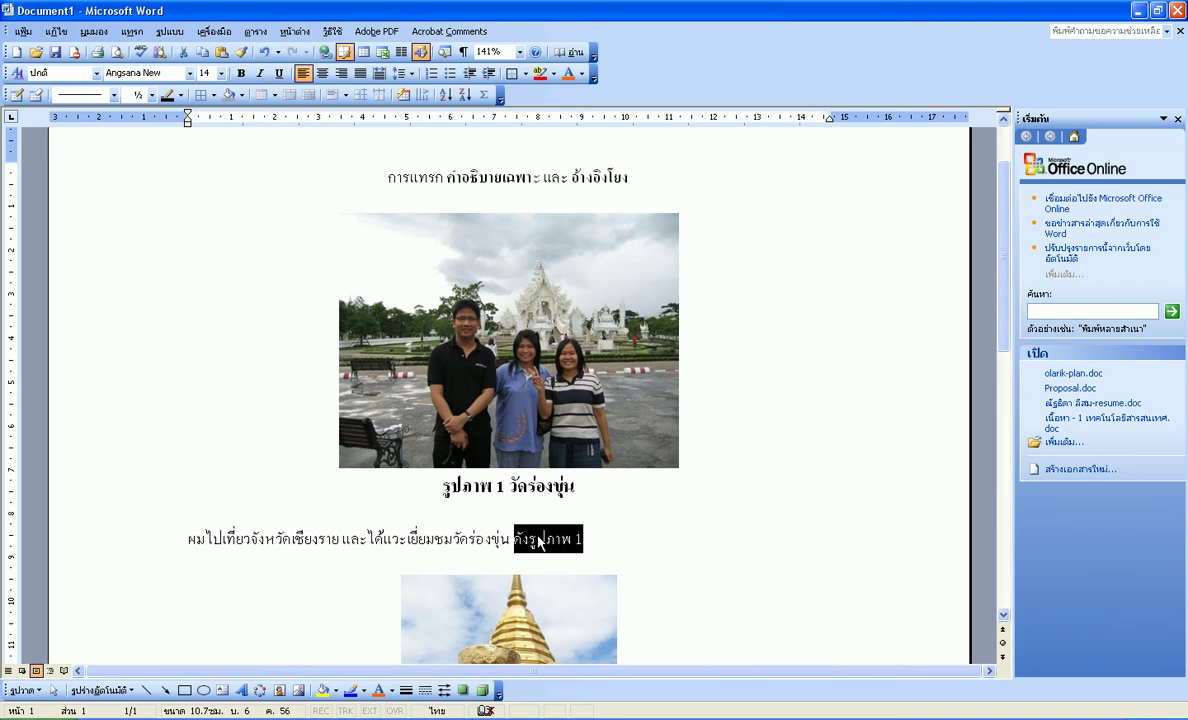
key("Delete")
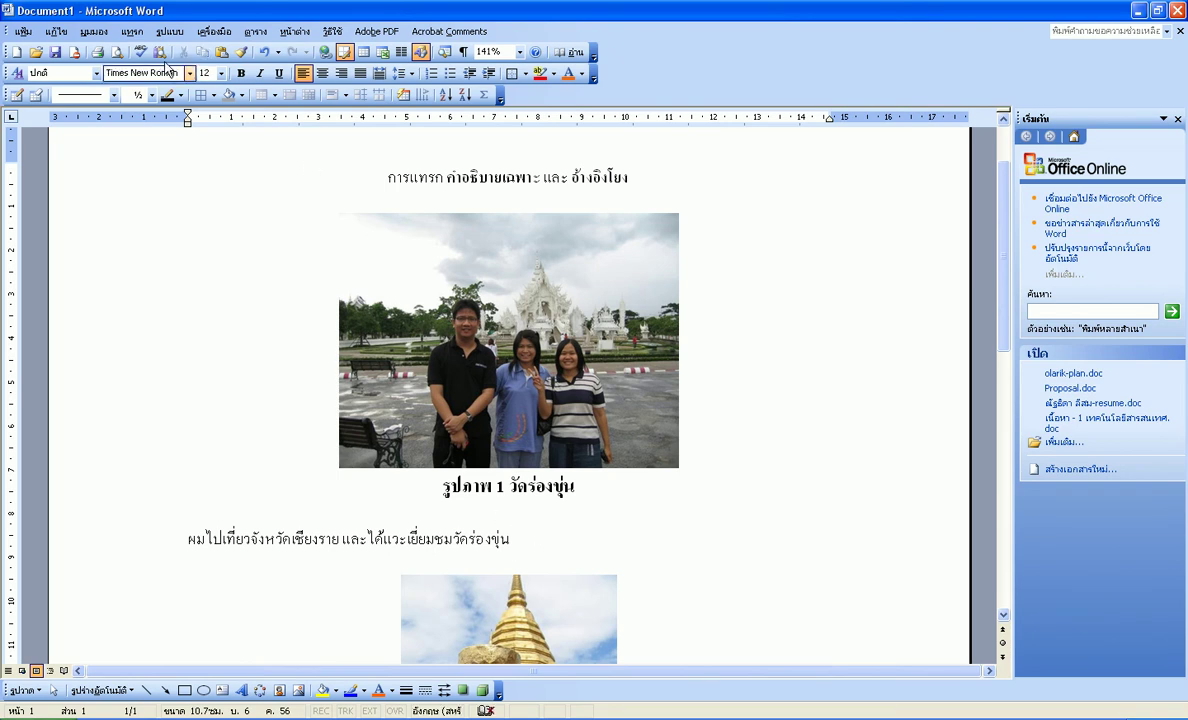
left_click(133, 31)
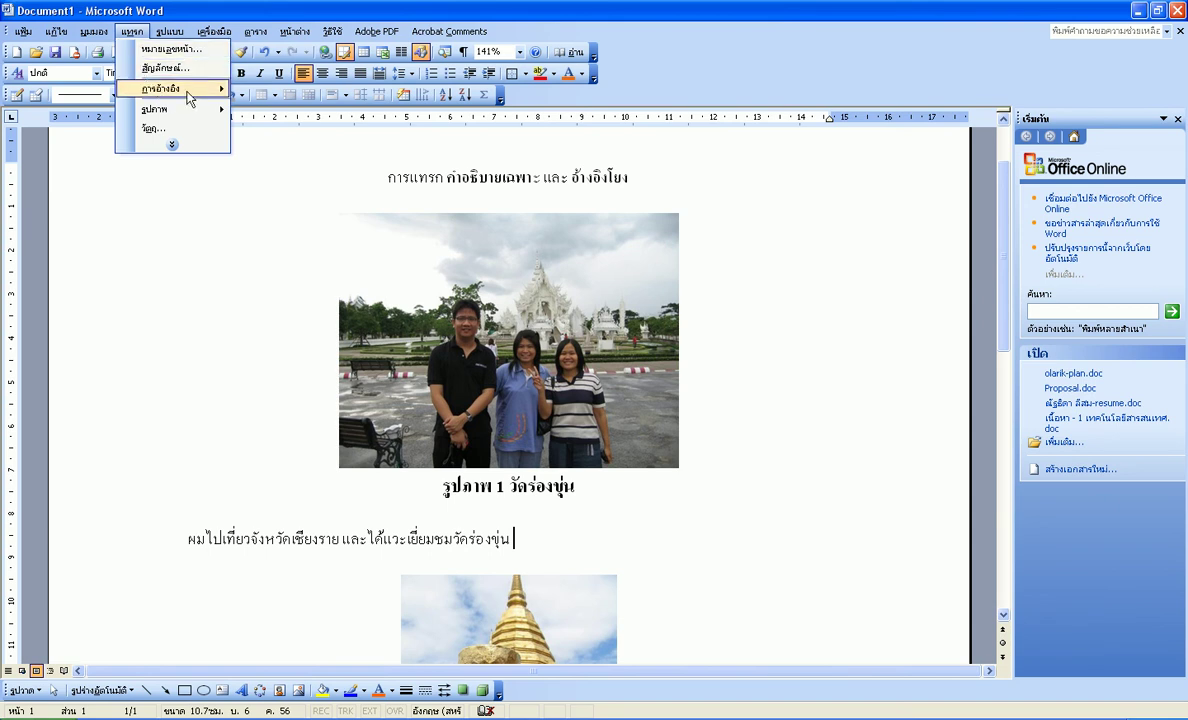
mouse_move(165, 89)
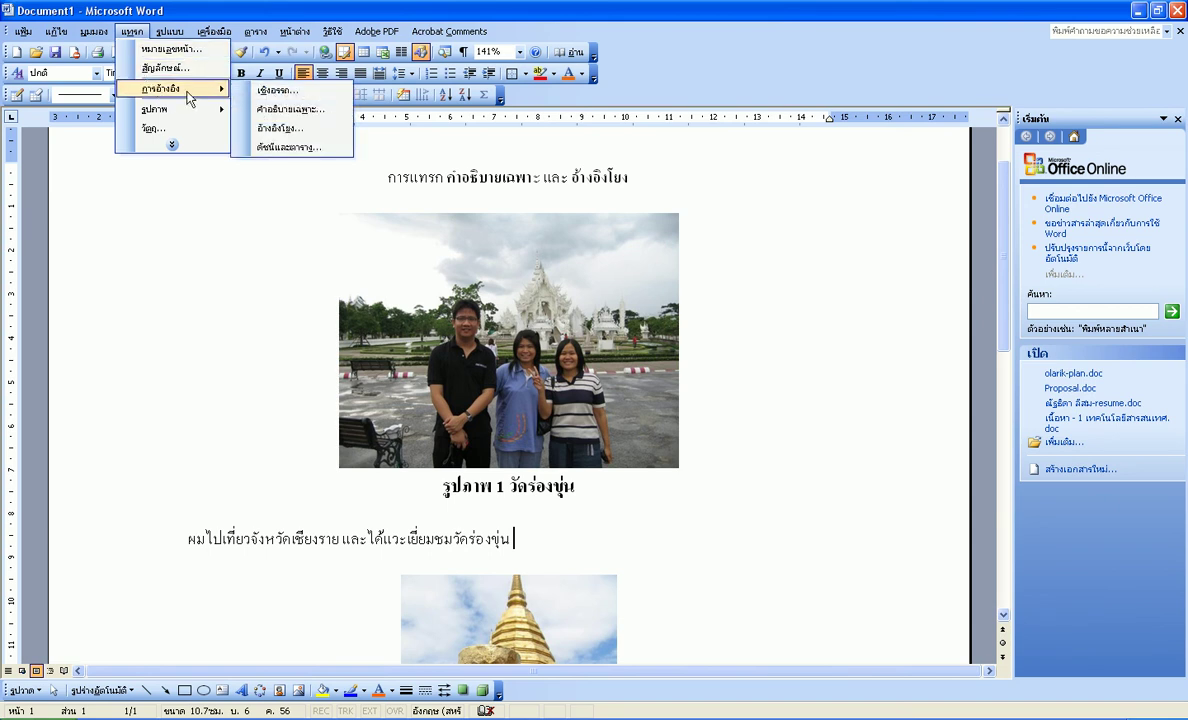
Insert a label-and-number cross-reference to the รูปภาพ 1 caption at the sentence end
left_click(310, 129)
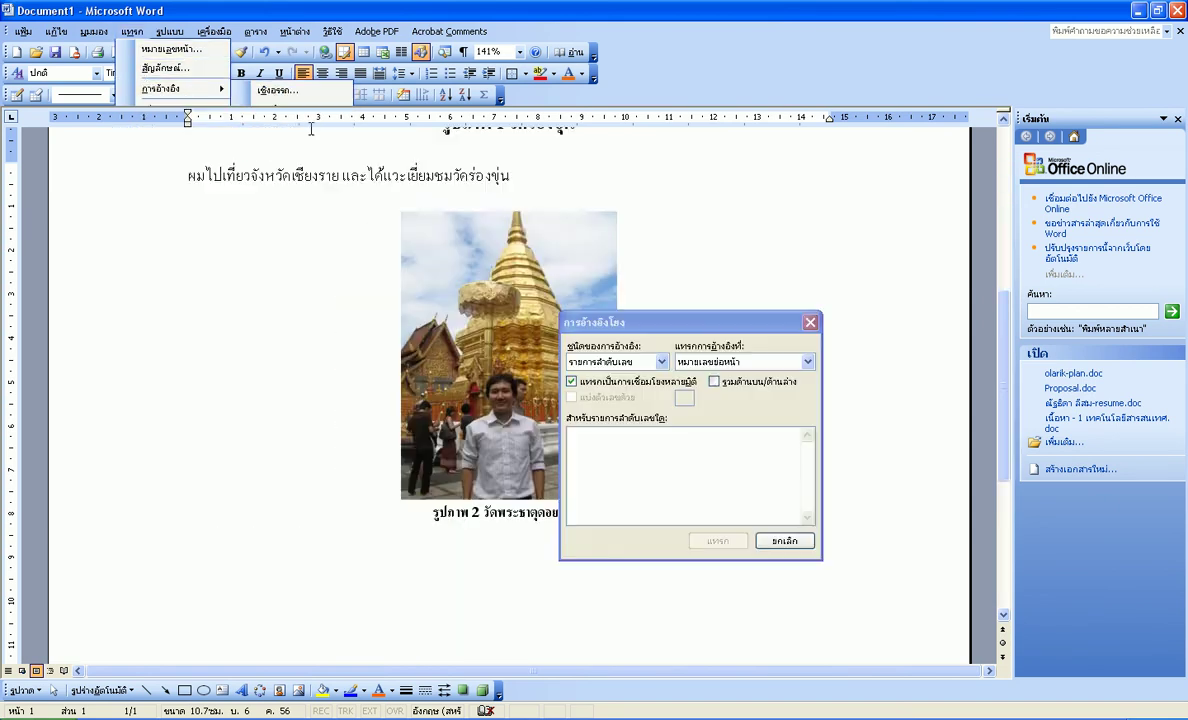
left_click_drag(684, 322, 790, 208)
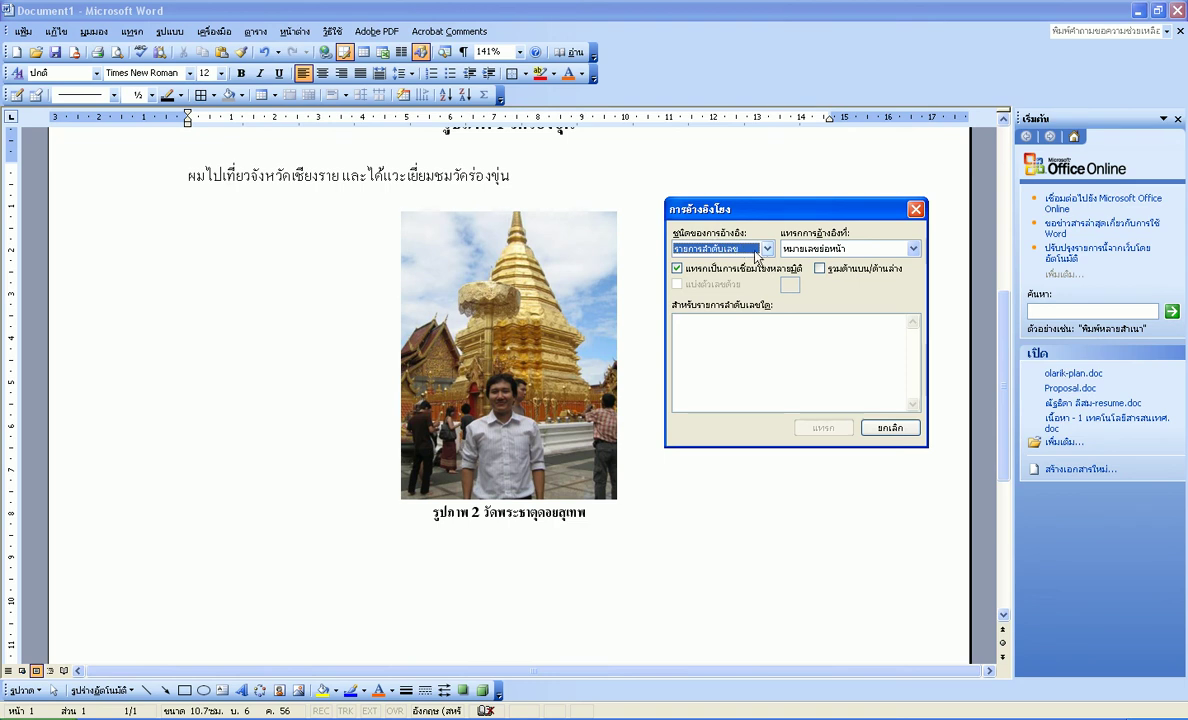
left_click(766, 248)
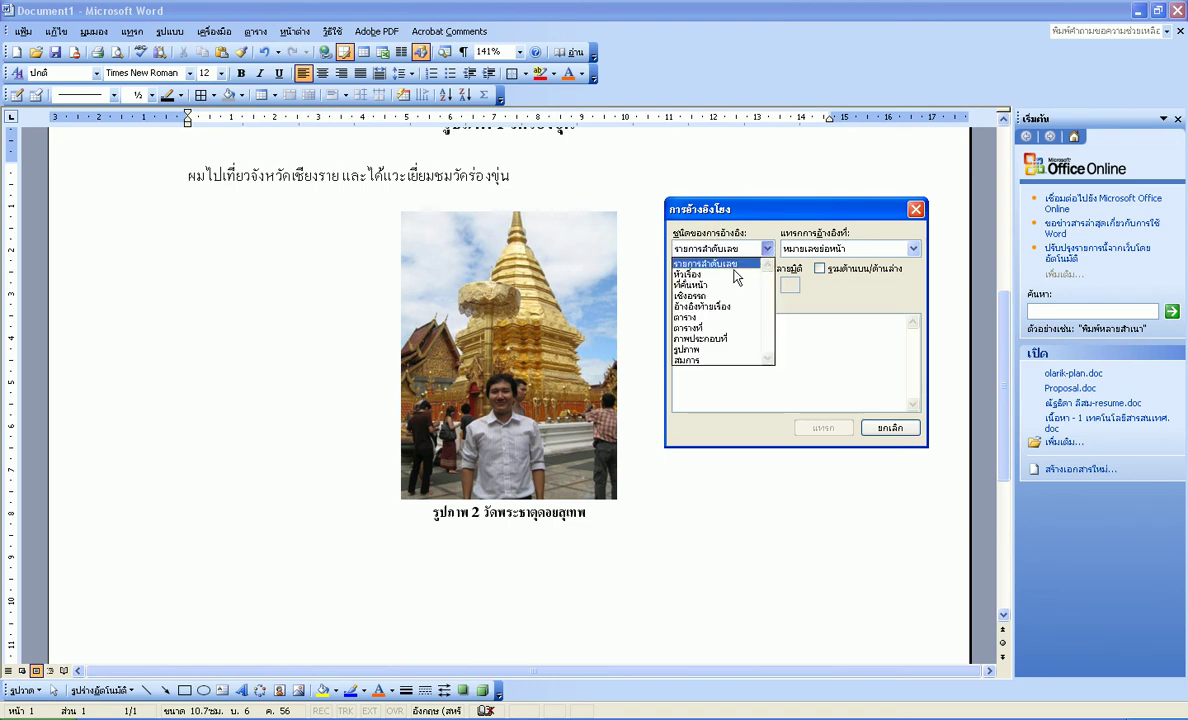
left_click(736, 351)
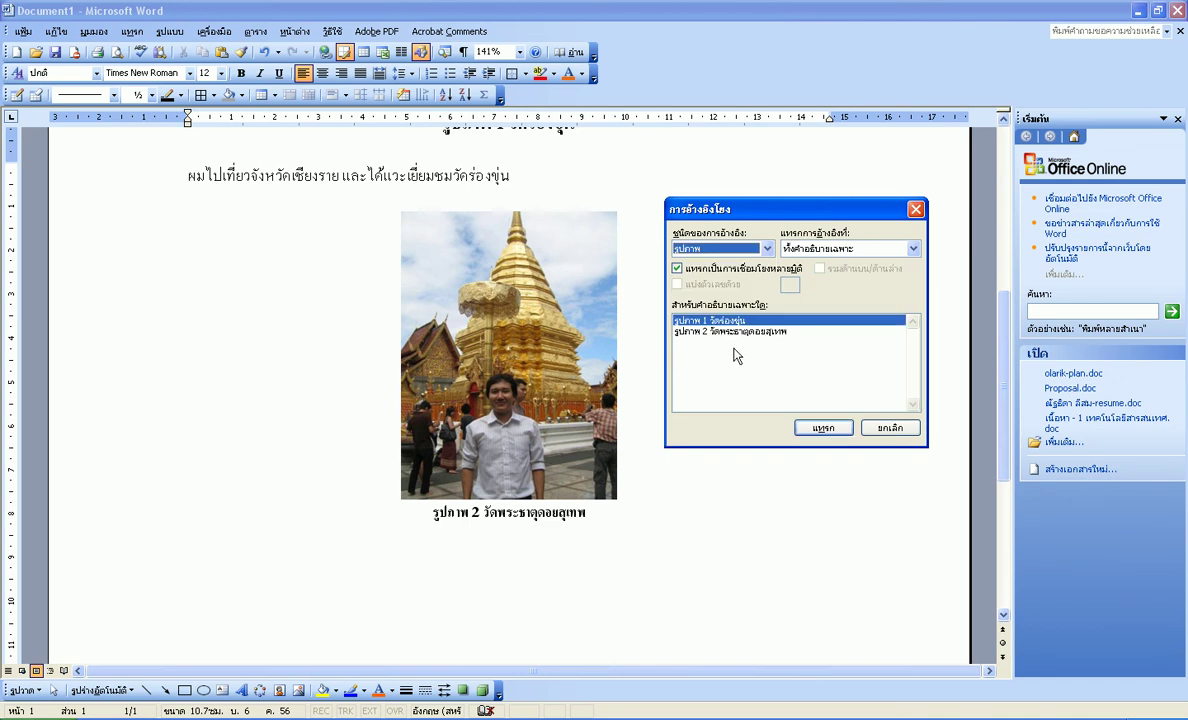
left_click(828, 249)
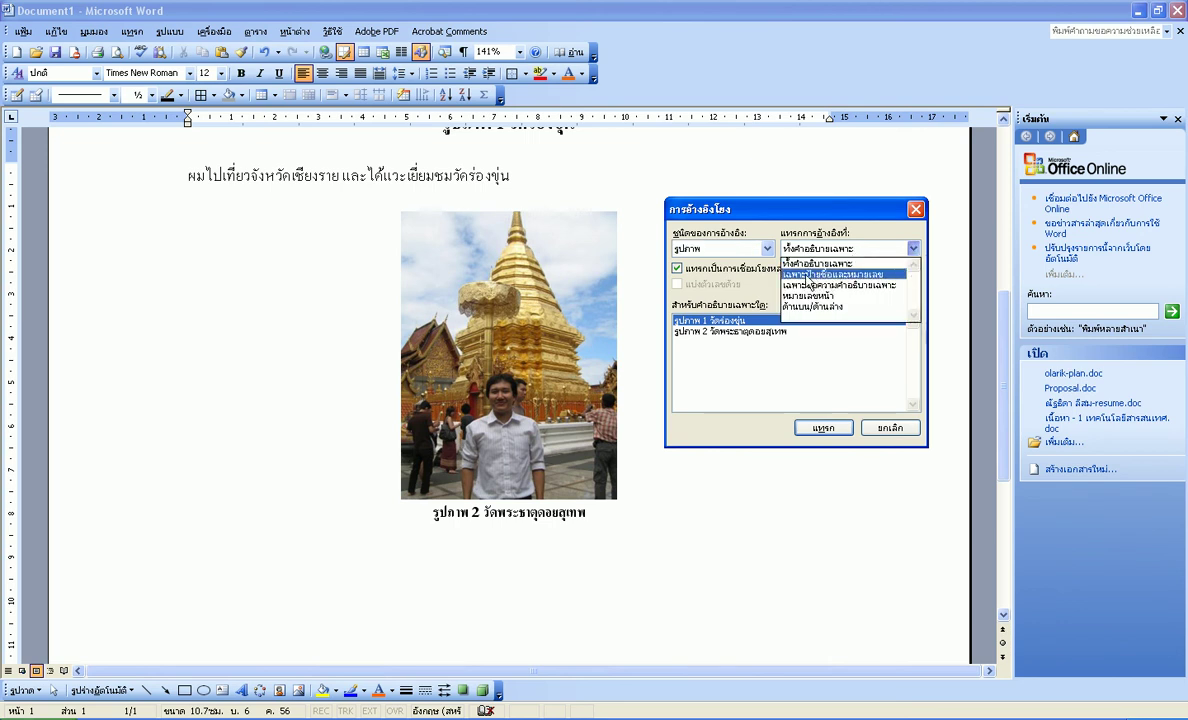
left_click(846, 275)
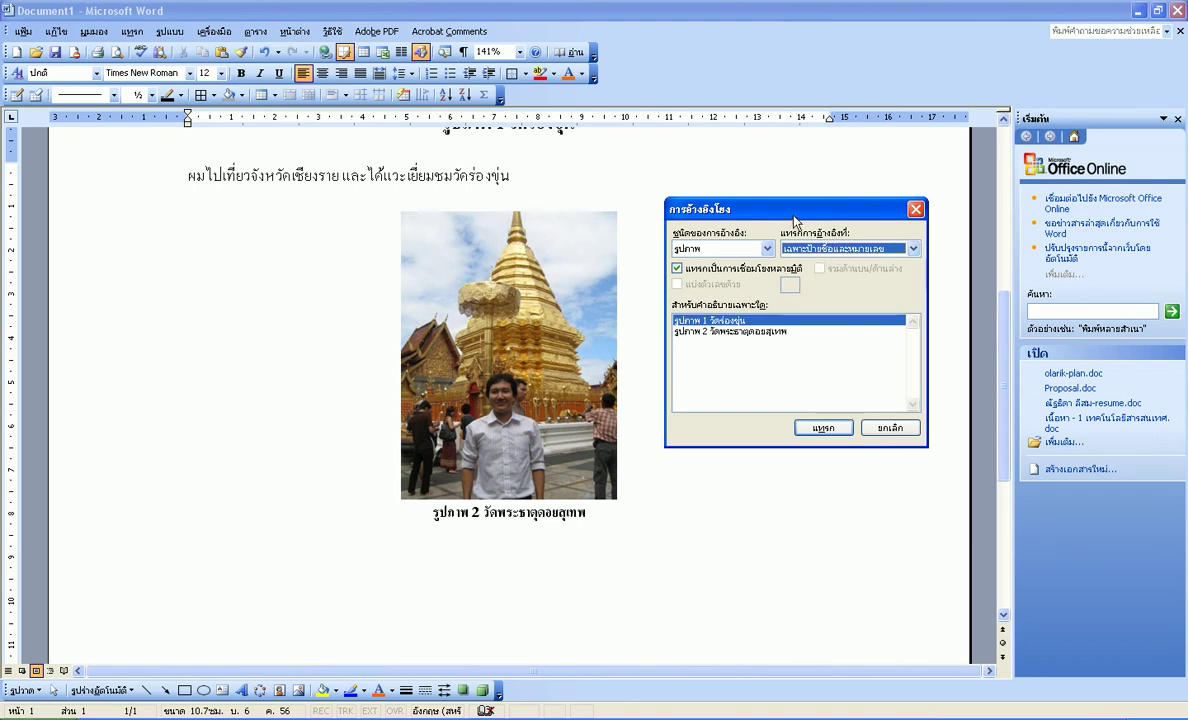
left_click(1002, 327)
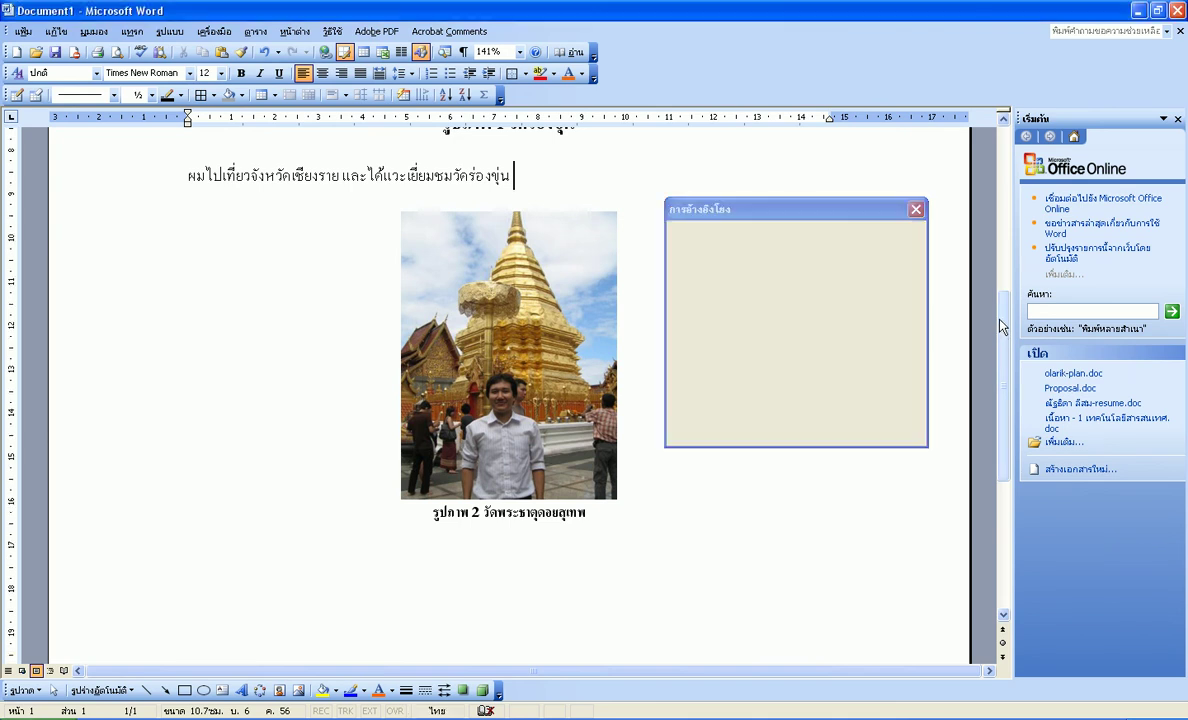
scroll(1003, 327, "up", 3)
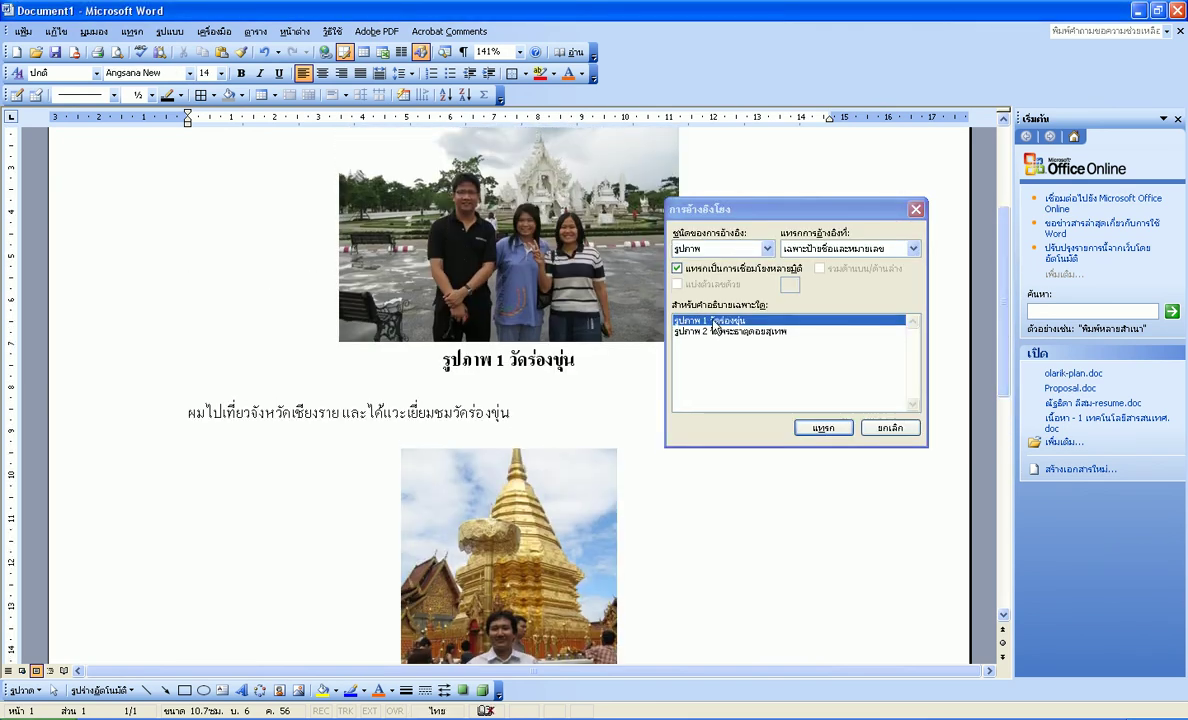
left_click(822, 428)
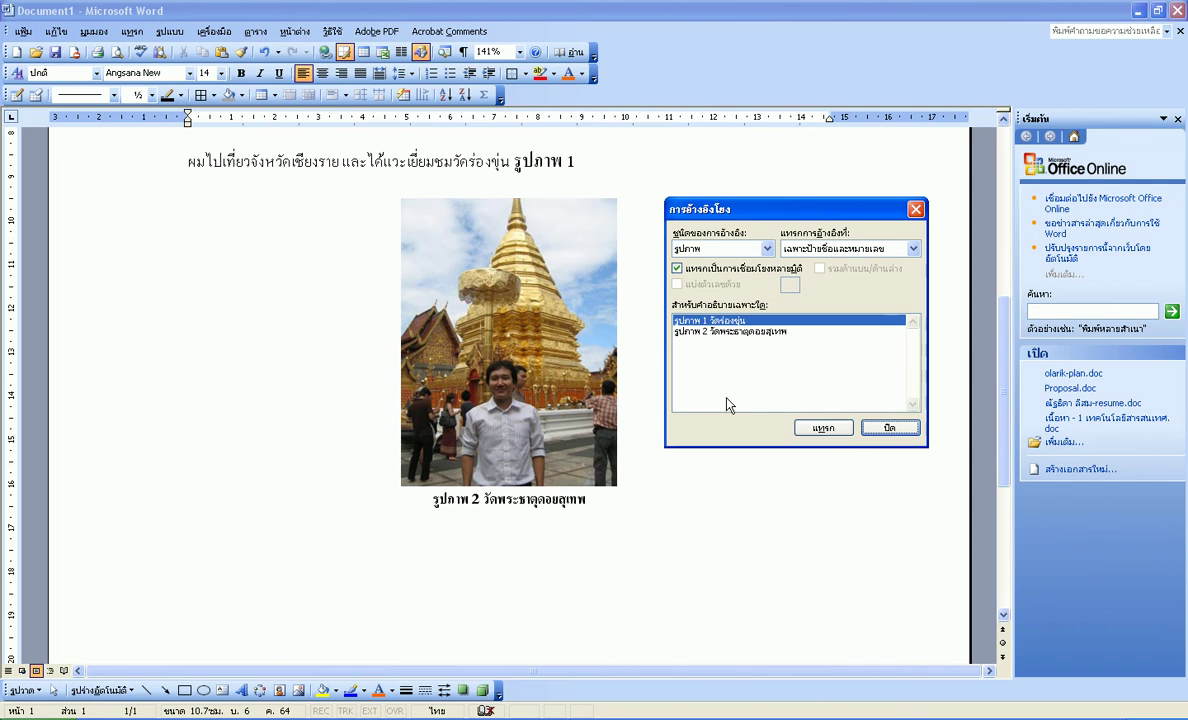
left_click(891, 428)
scroll(663, 260, "up", 1)
Add an empty line above the first temple photo
scroll(605, 300, "up", 1)
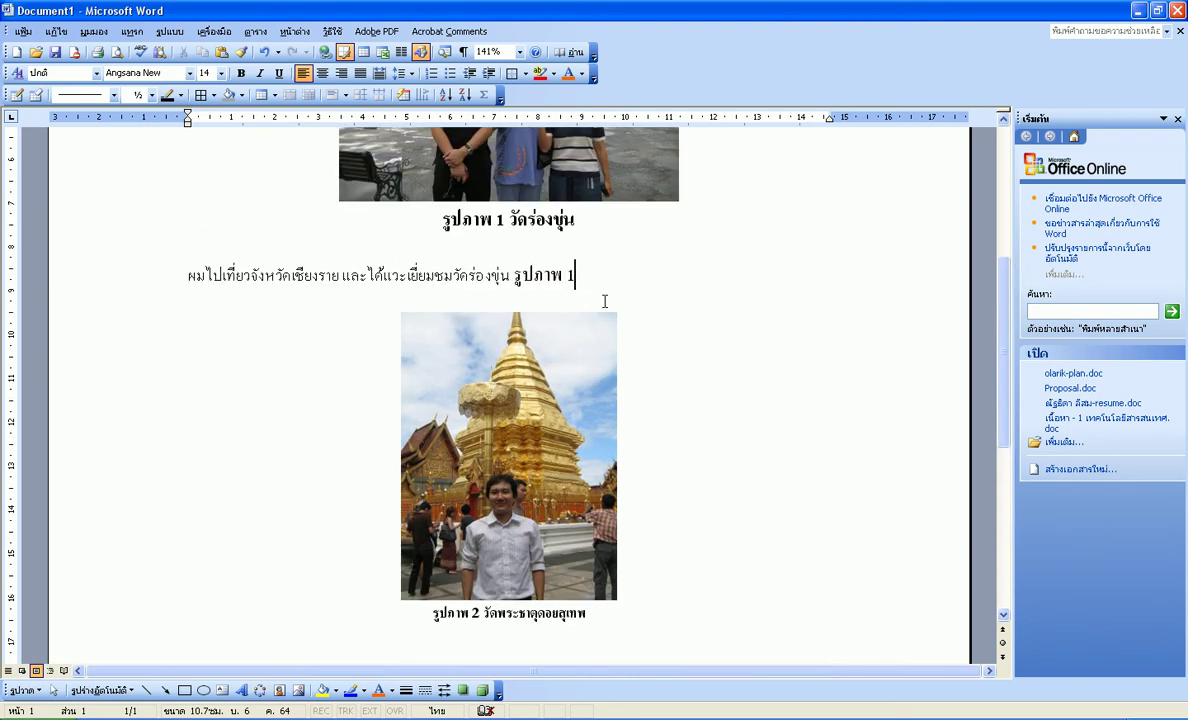
scroll(594, 305, "up", 1)
scroll(575, 318, "up", 1)
scroll(575, 318, "up", 2)
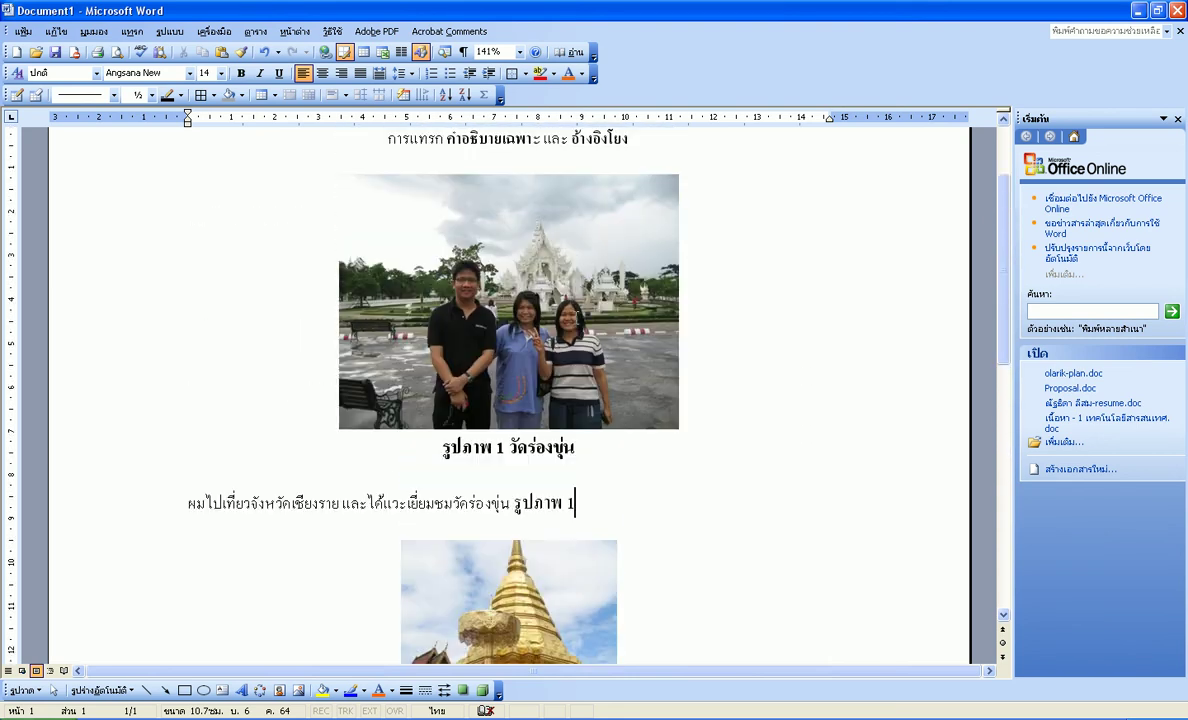
left_click(326, 355)
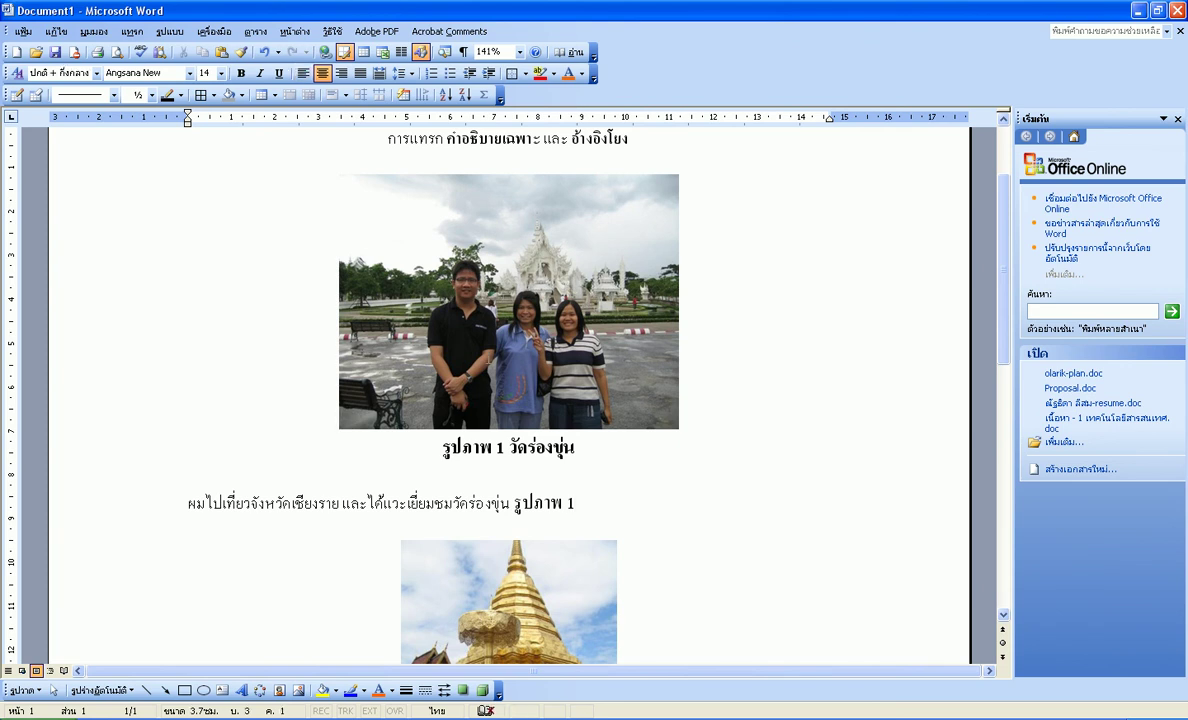
key("Return")
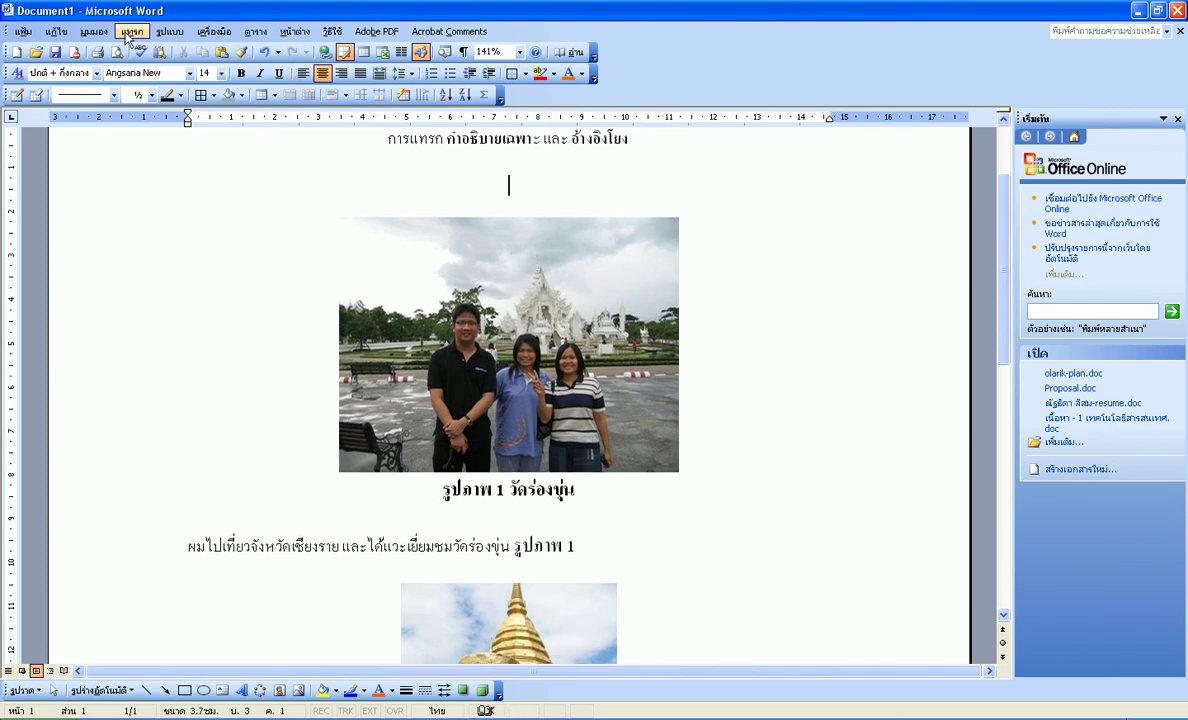
Insert the koi-pond picture from file there, shrink it, and start a new line below
left_click(130, 32)
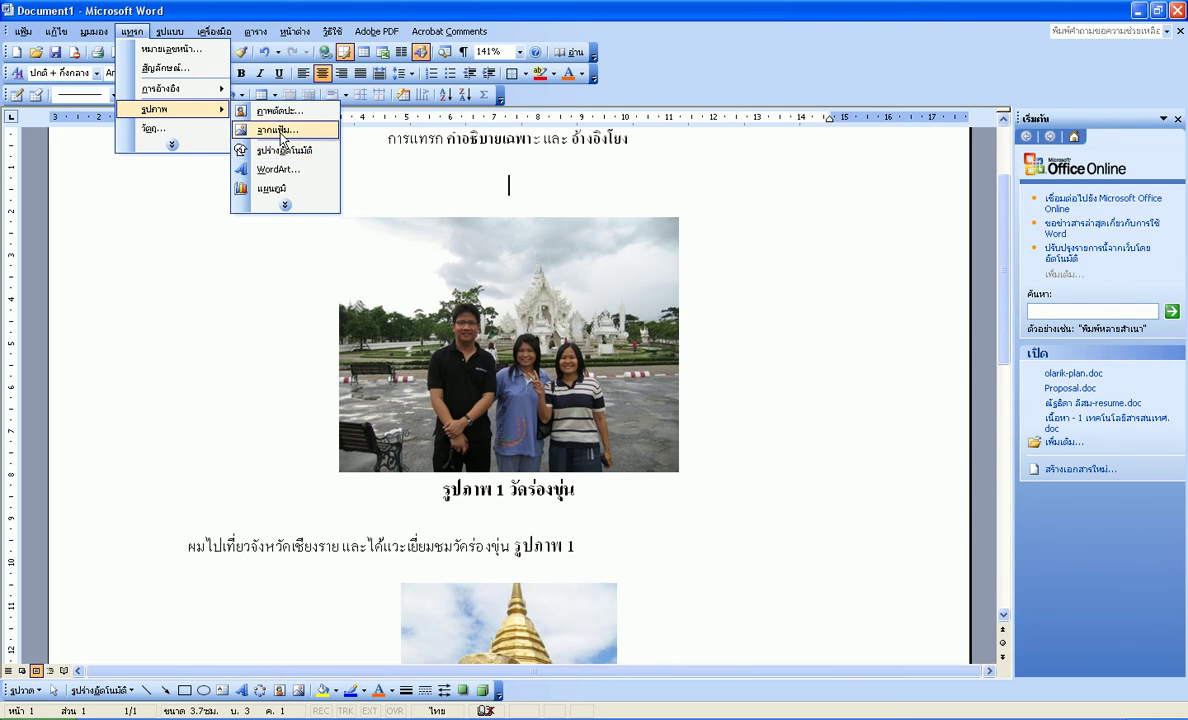
left_click(281, 131)
double_click(697, 372)
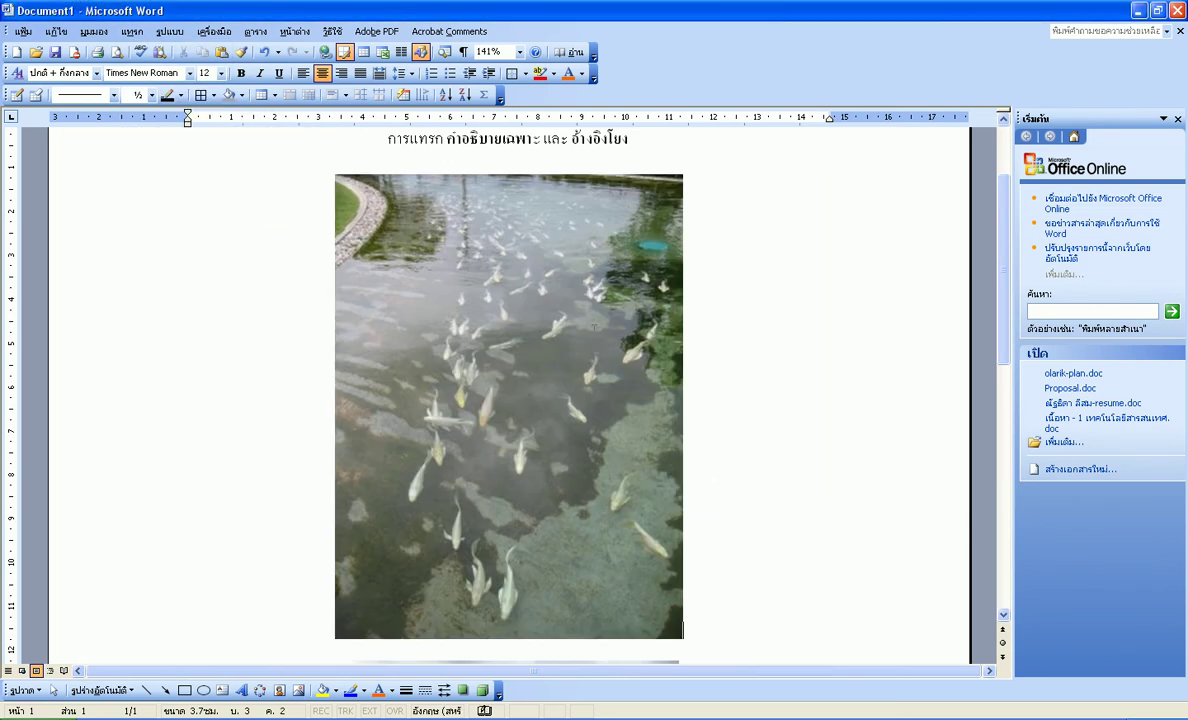
left_click(487, 362)
left_click_drag(336, 175, 446, 308)
left_click(695, 362)
key("Return")
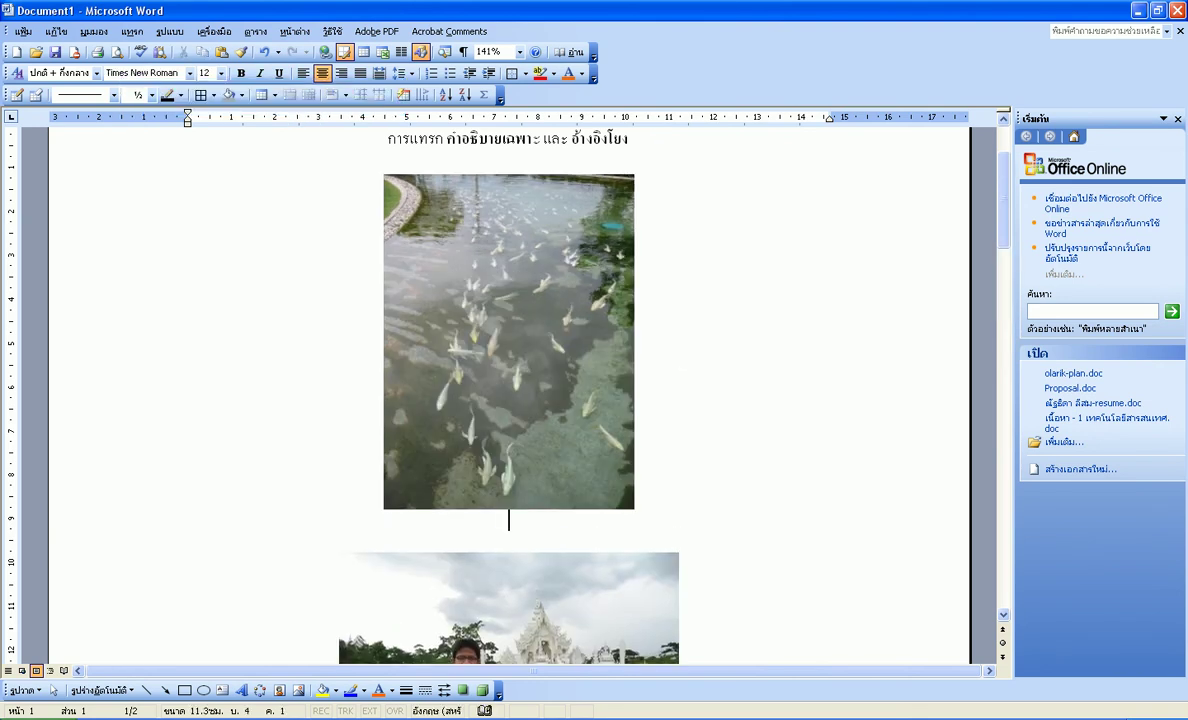
Caption the koi photo 'รูปภาพ 1 ปลา' and centre the caption
left_click(131, 31)
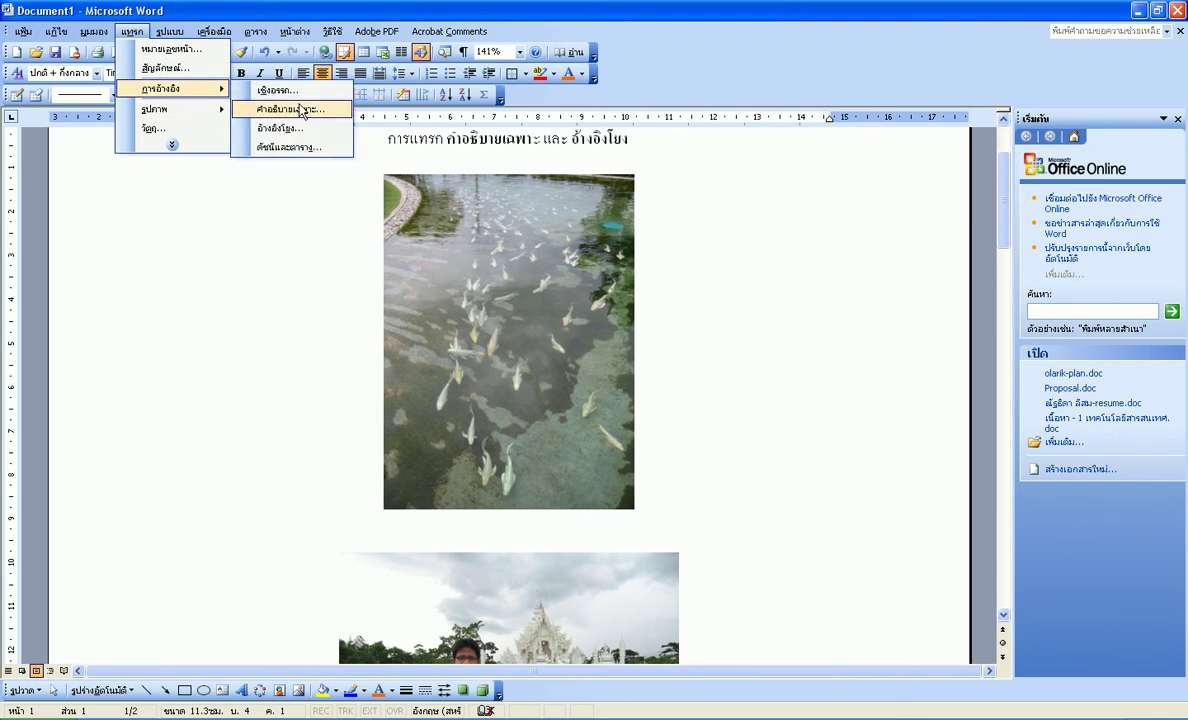
mouse_move(172, 89)
left_click(278, 102)
left_click(620, 435)
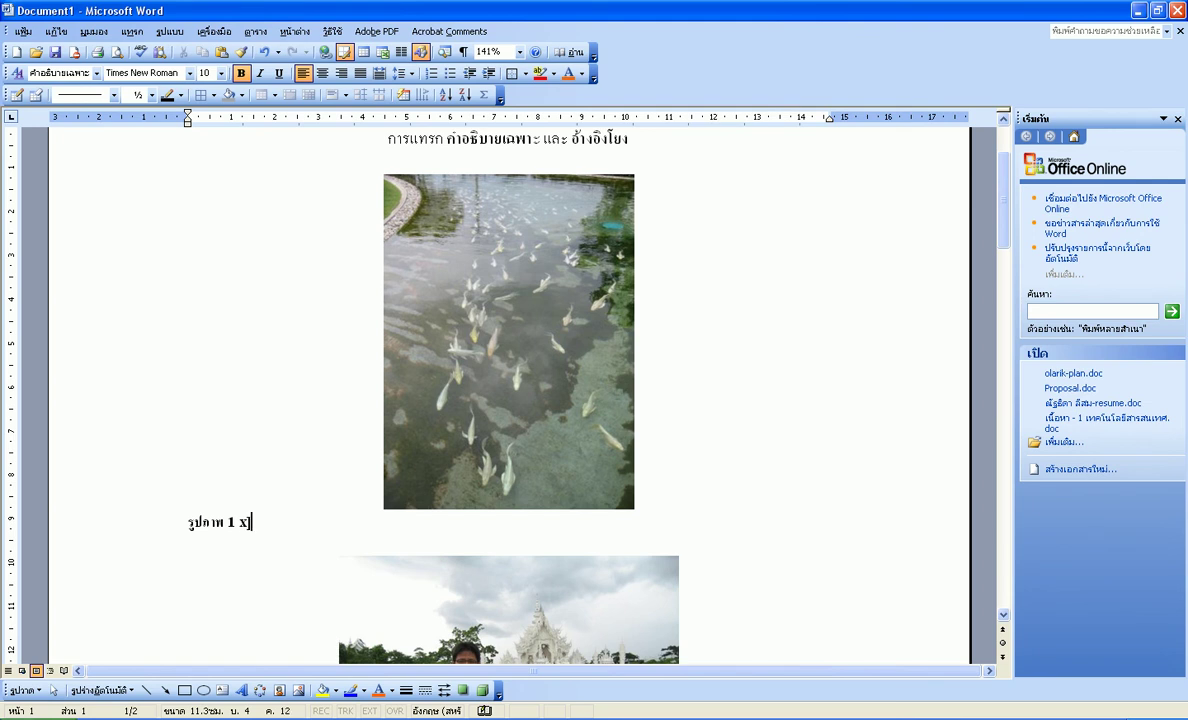
type("ปลา")
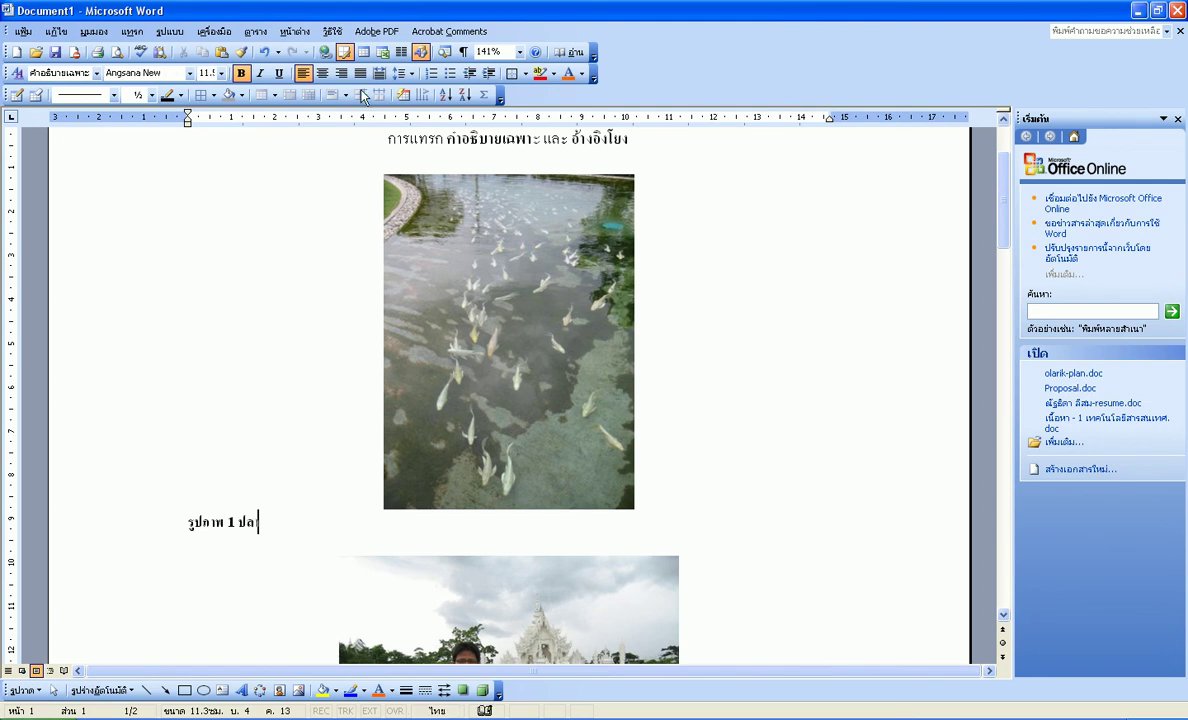
left_click(323, 80)
scroll(688, 406, "down", 5)
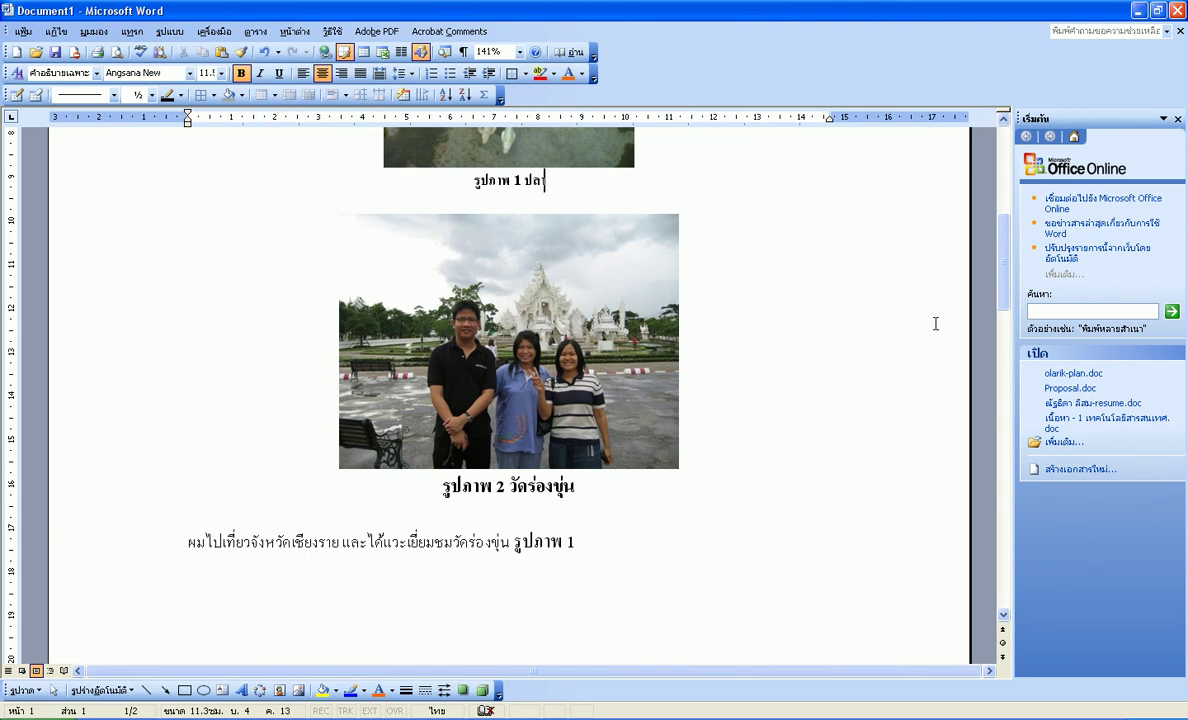
left_click_drag(1003, 262, 1003, 432)
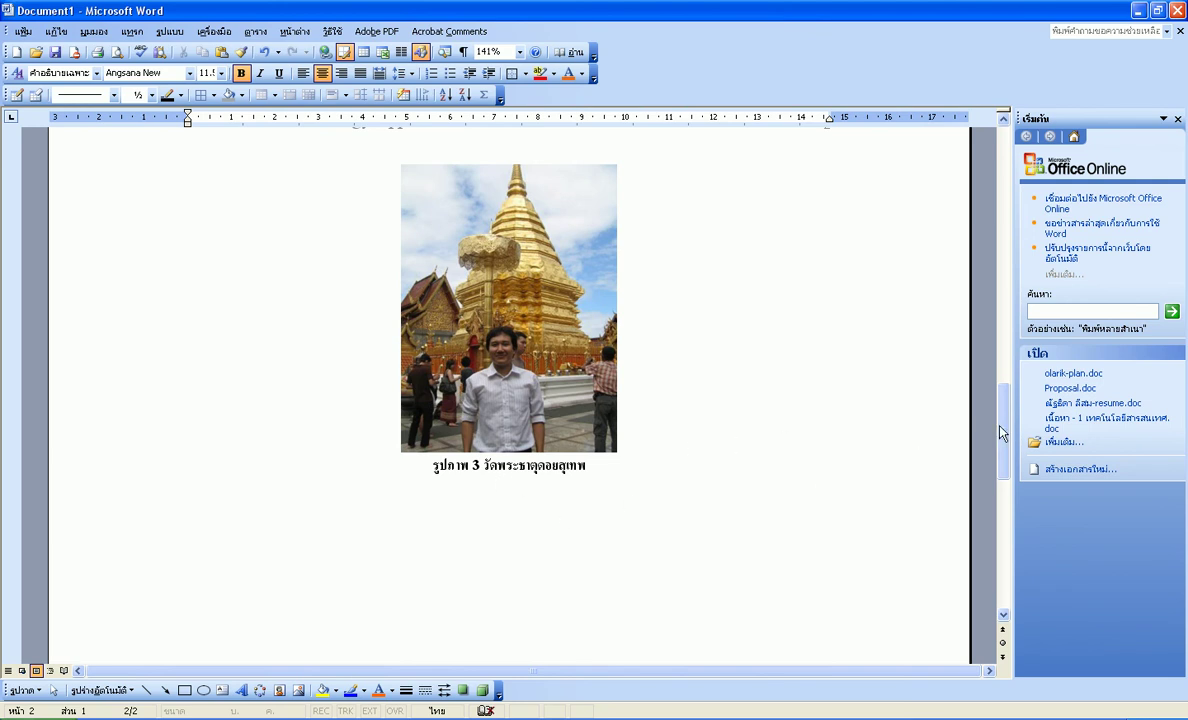
left_click_drag(996, 428, 972, 300)
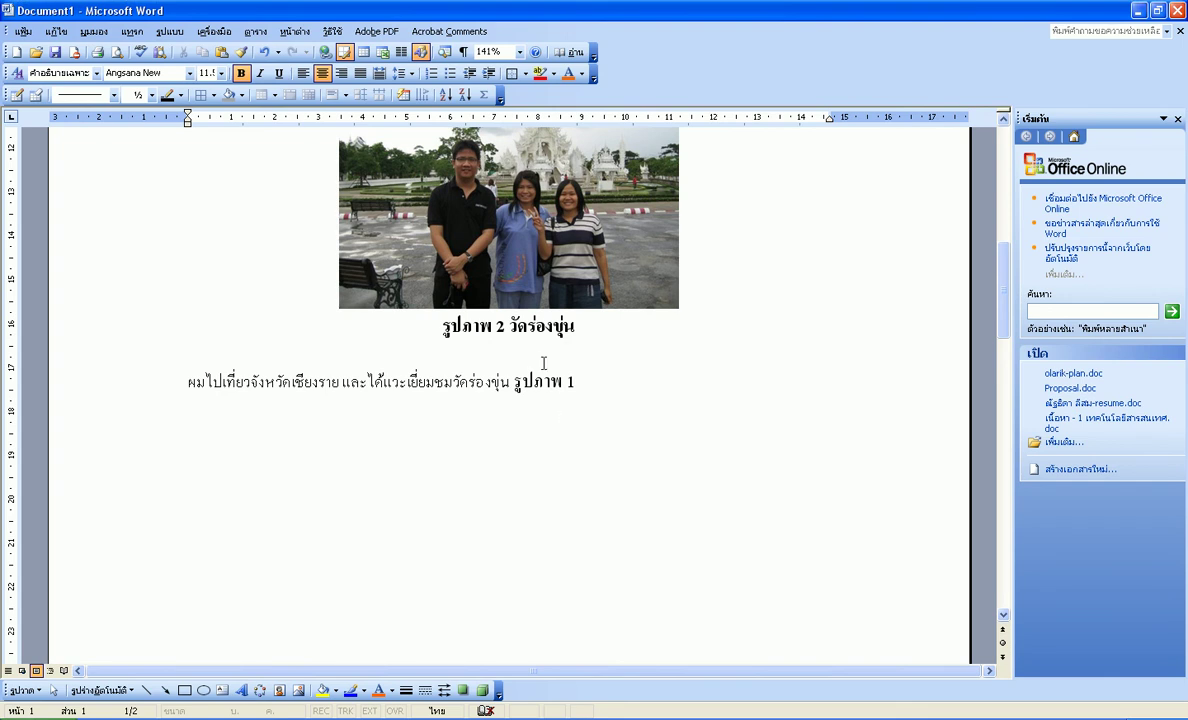
mouse_move(1006, 303)
left_mouse_down()
mouse_move(1002, 349)
mouse_move(997, 332)
mouse_move(547, 325)
left_mouse_up()
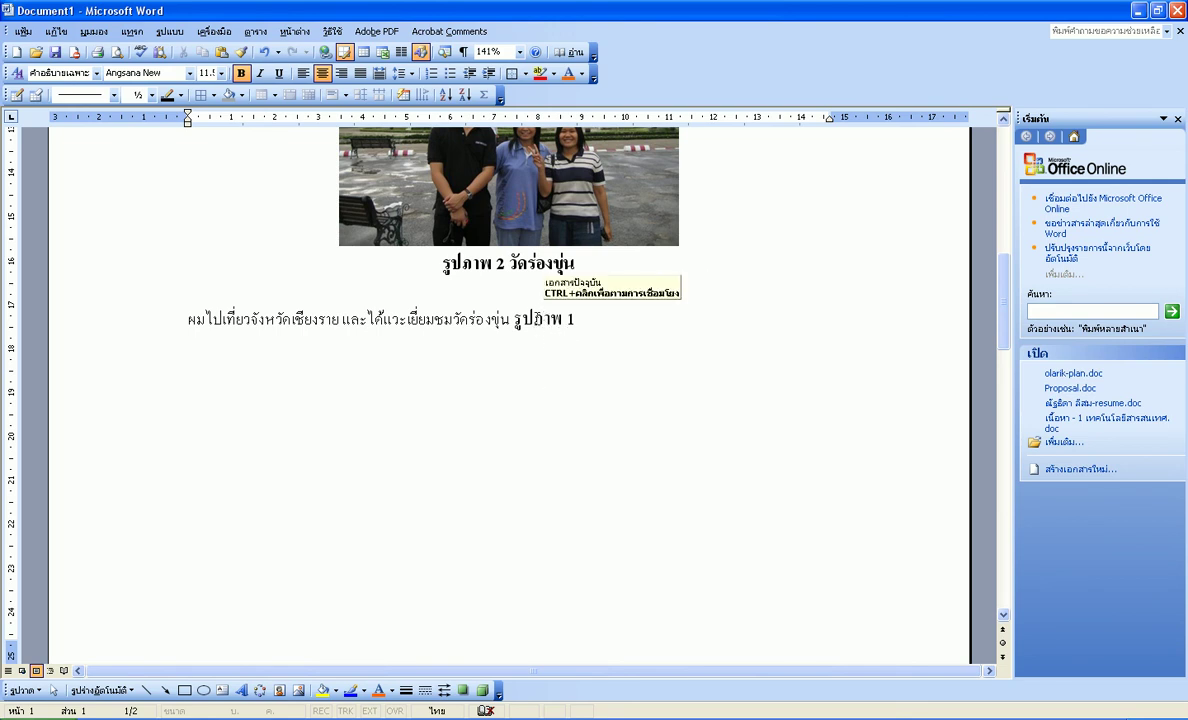
Update the Chiang Rai sentence's cross-reference field so it reads รูปภาพ 2
right_click(536, 318)
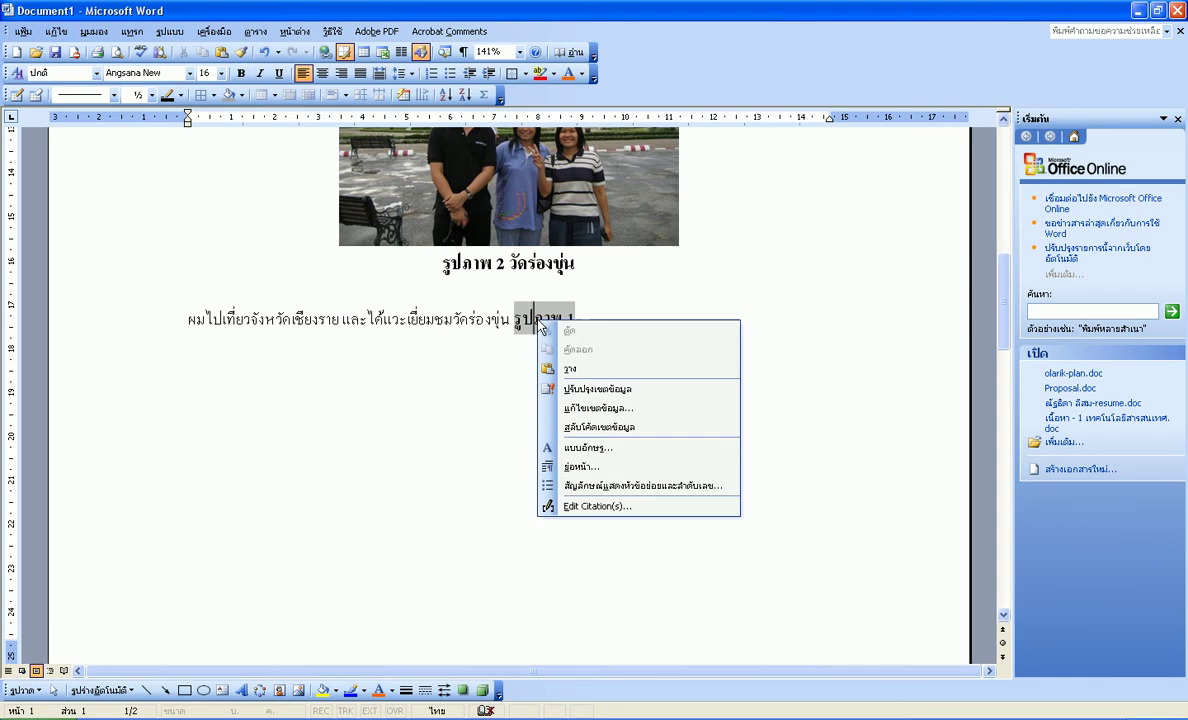
left_click(664, 389)
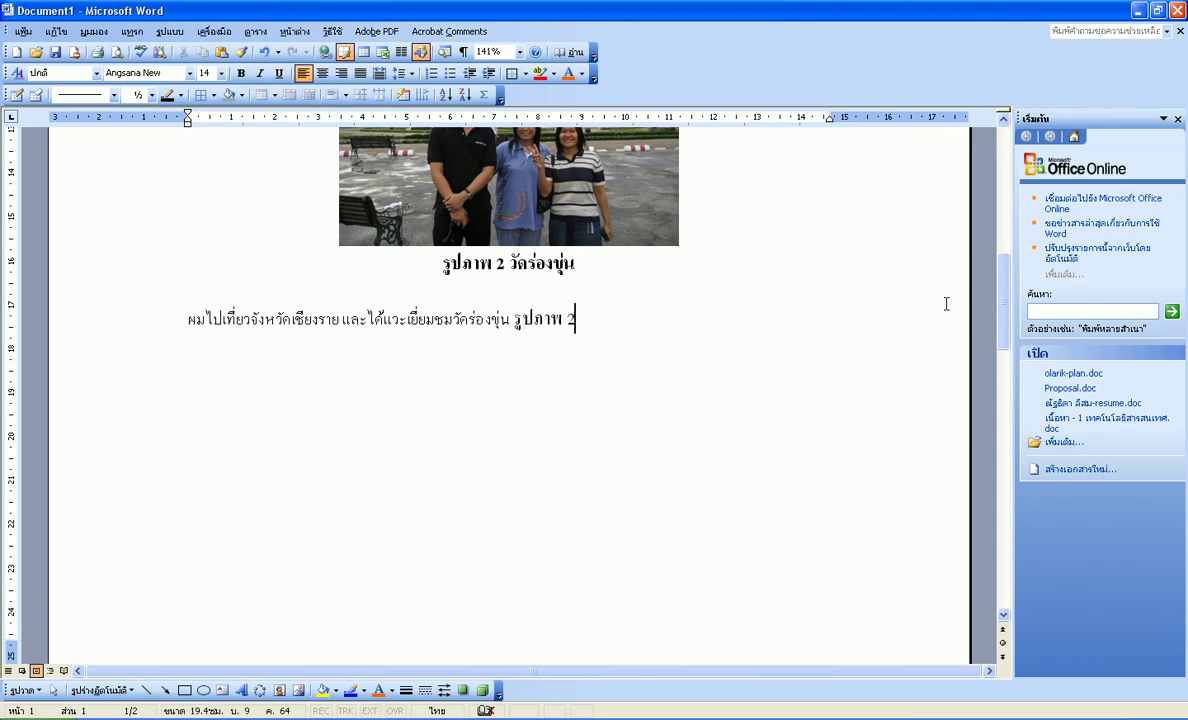
left_click_drag(998, 296, 996, 280)
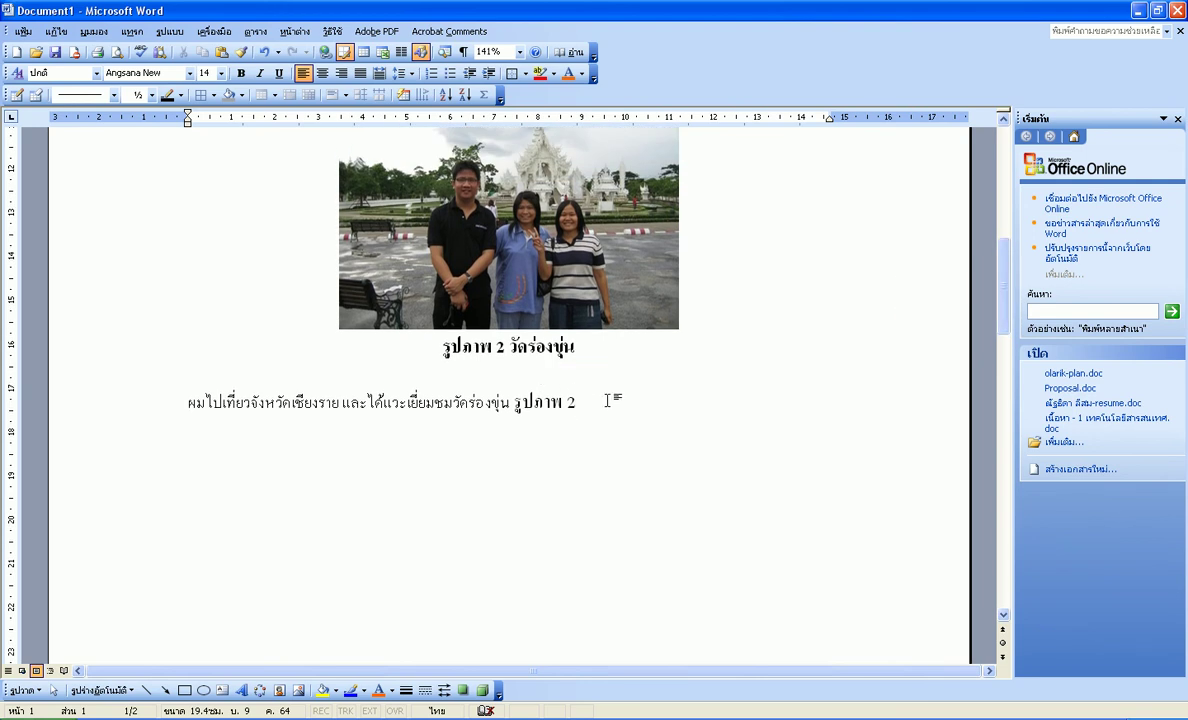
left_click_drag(1003, 275, 1003, 180)
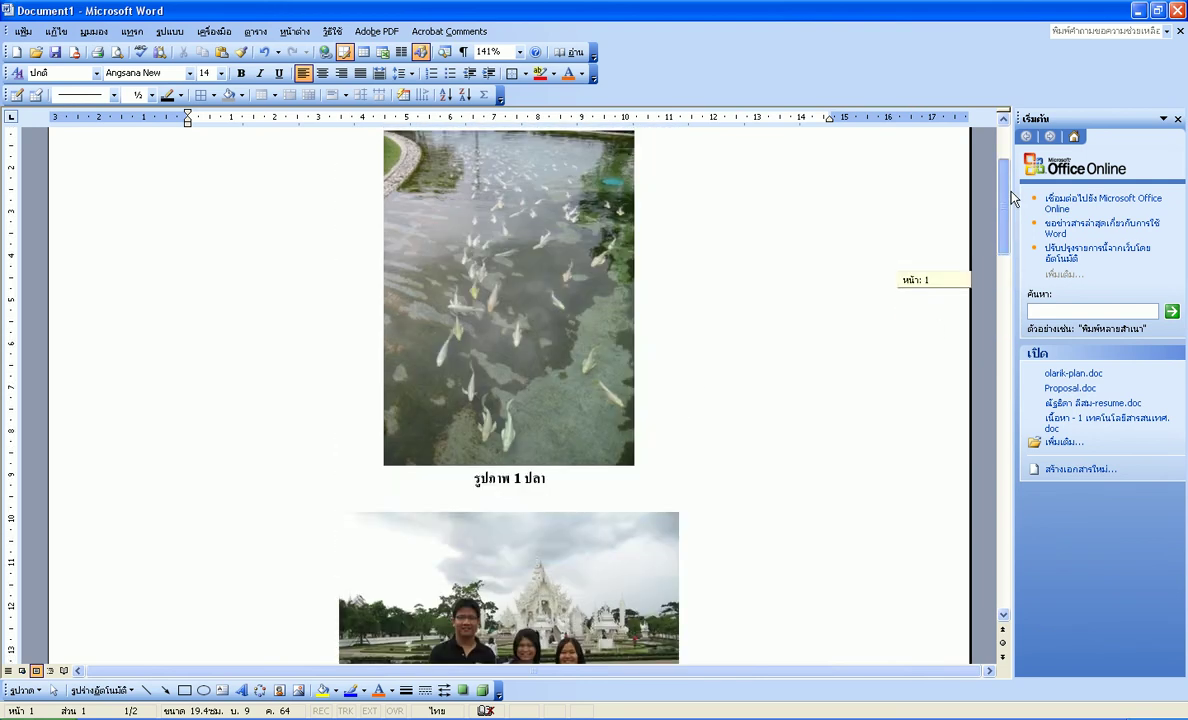